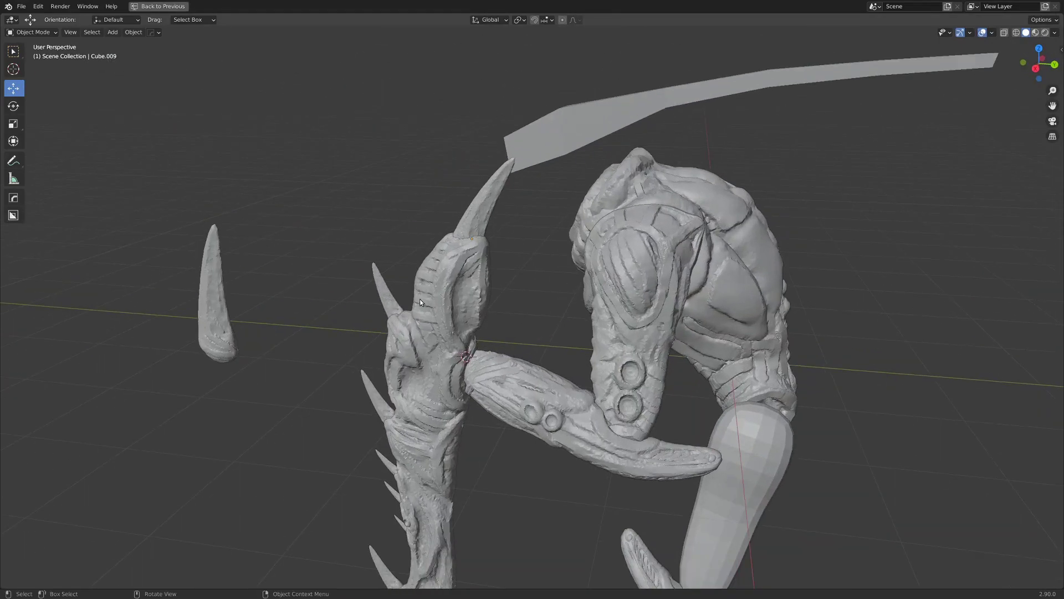
- Examine the loose horn beside the creature and the matching horn at the upper end of the spiked arm
scroll(467, 298, "up", 2)
left_click(167, 317)
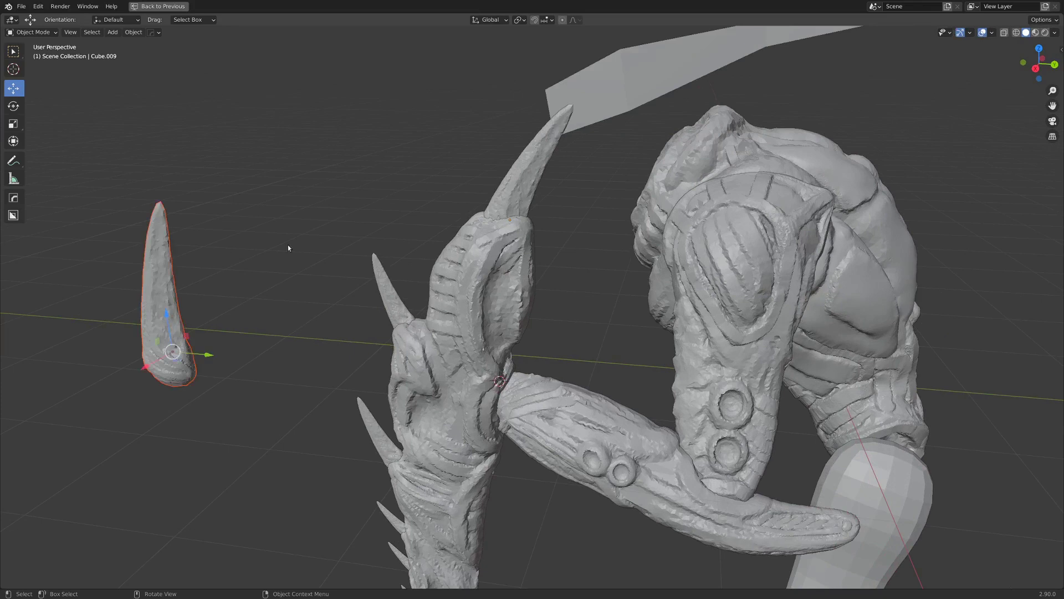
scroll(501, 195, "up", 4)
middle_click_drag(501, 197, 523, 327, "shift")
scroll(523, 321, "up", 1)
left_click(523, 179)
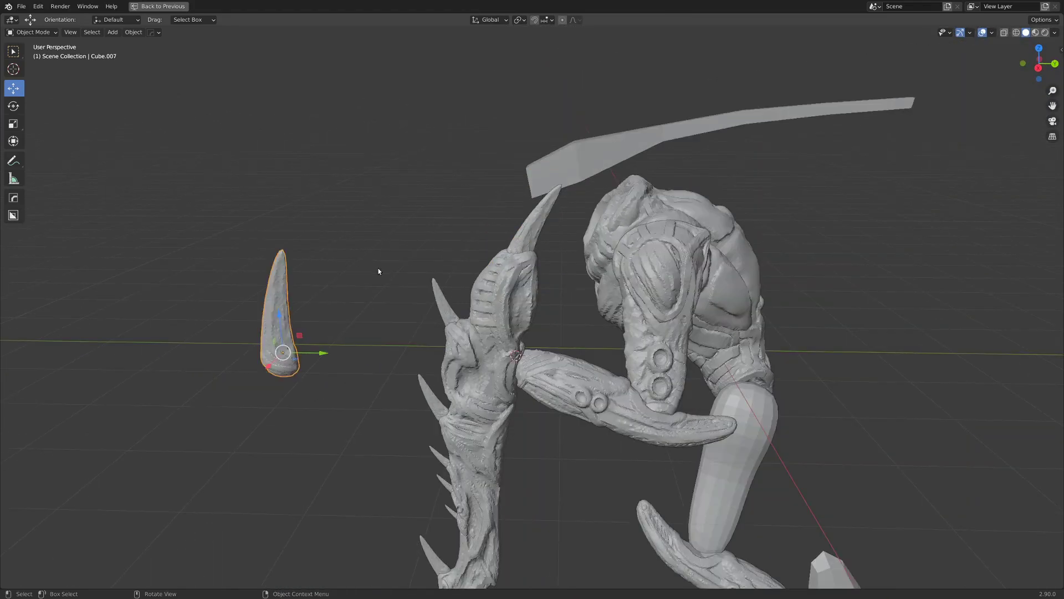
scroll(382, 269, "up", 1)
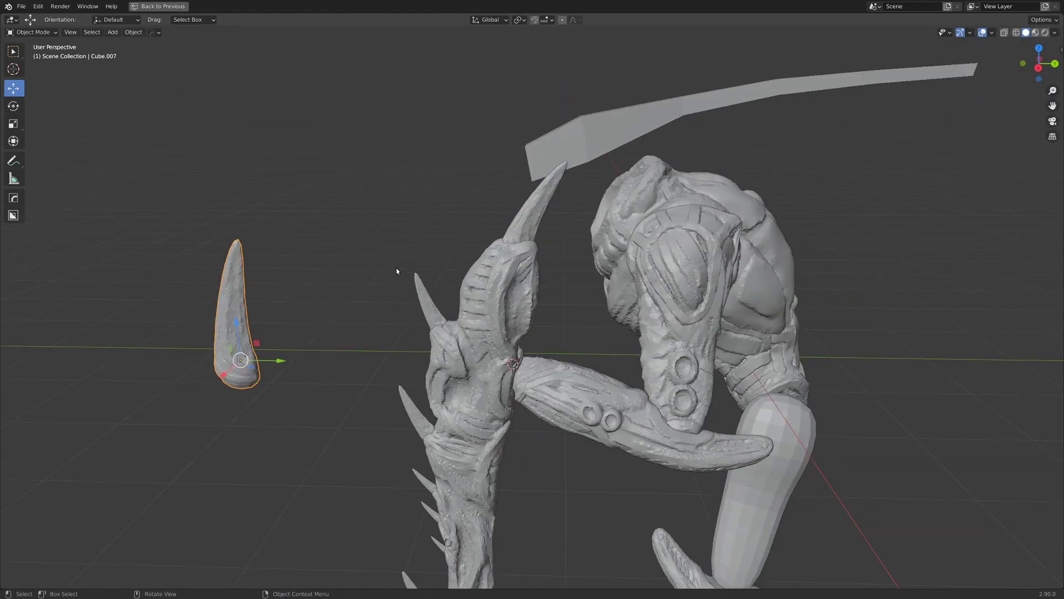
middle_click_drag(397, 271, 503, 230)
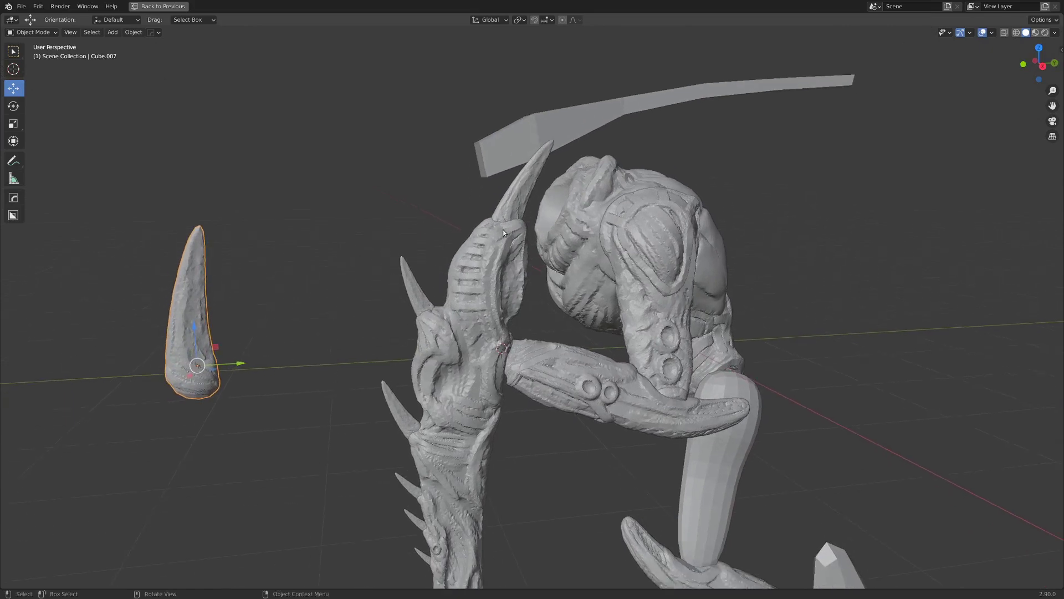
- Examine the horn and smaller spikes along the outer edge of the arm, selecting them one after another
left_click(511, 196)
middle_click_drag(407, 397, 386, 258, "shift")
left_click(394, 340)
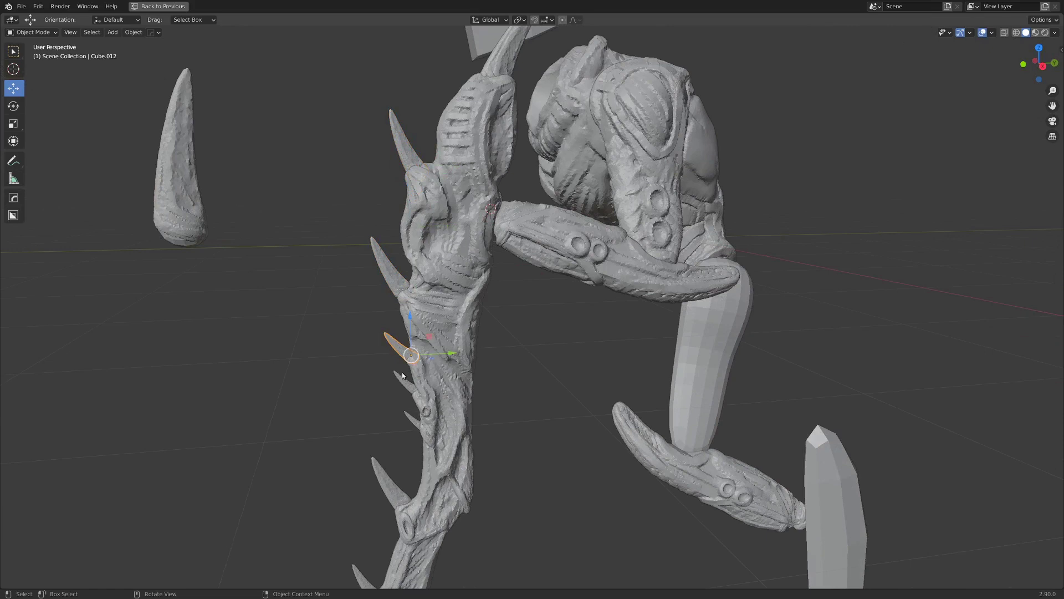
left_click(405, 380)
scroll(351, 237, "up", 4)
scroll(352, 238, "up", 1)
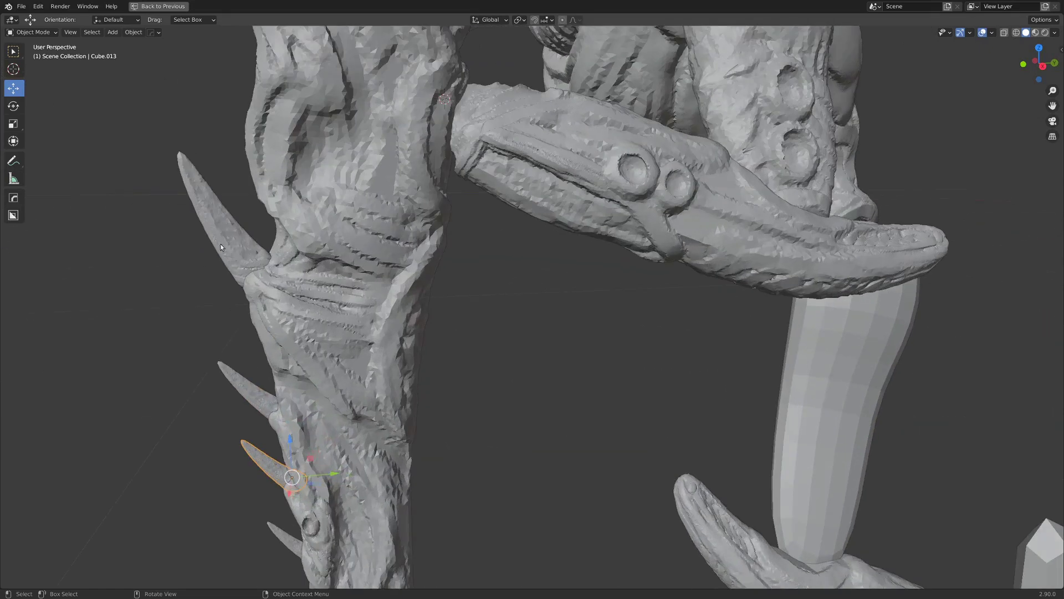
left_click(334, 265)
scroll(403, 194, "down", 4)
scroll(403, 194, "up", 1)
middle_click_drag(417, 227, 322, 308, "shift")
left_click(194, 299)
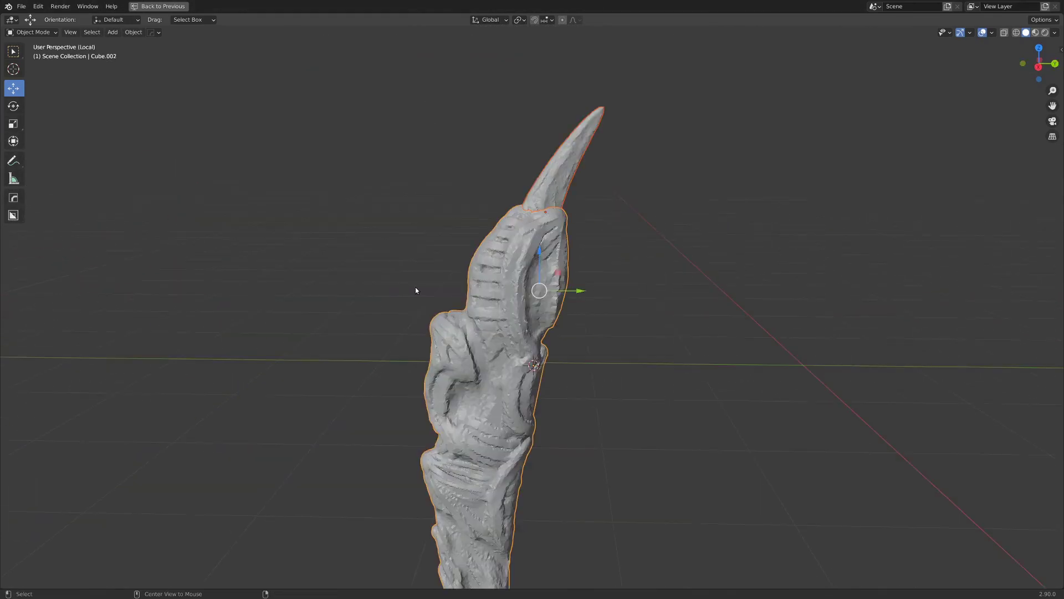
- Select the isolated arm together with its top horn and examine their overlap from both sides
key("alt+a")
scroll(520, 204, "up", 2)
middle_click_drag(520, 201, 548, 287, "shift")
scroll(547, 287, "up", 2)
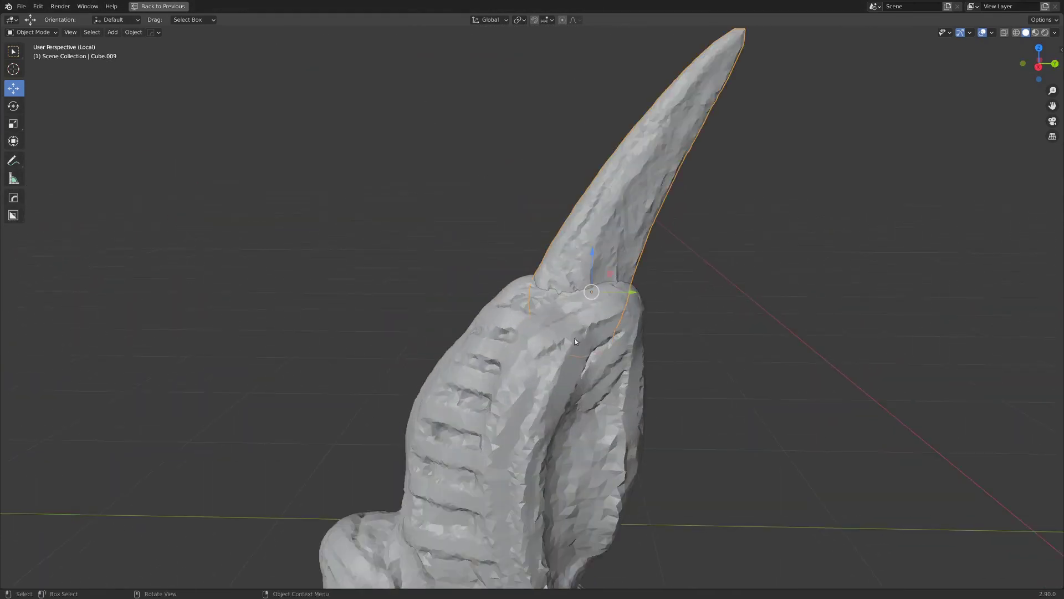
left_click(563, 375, "shift")
scroll(563, 375, "down", 5)
middle_click_drag(563, 375, 293, 397)
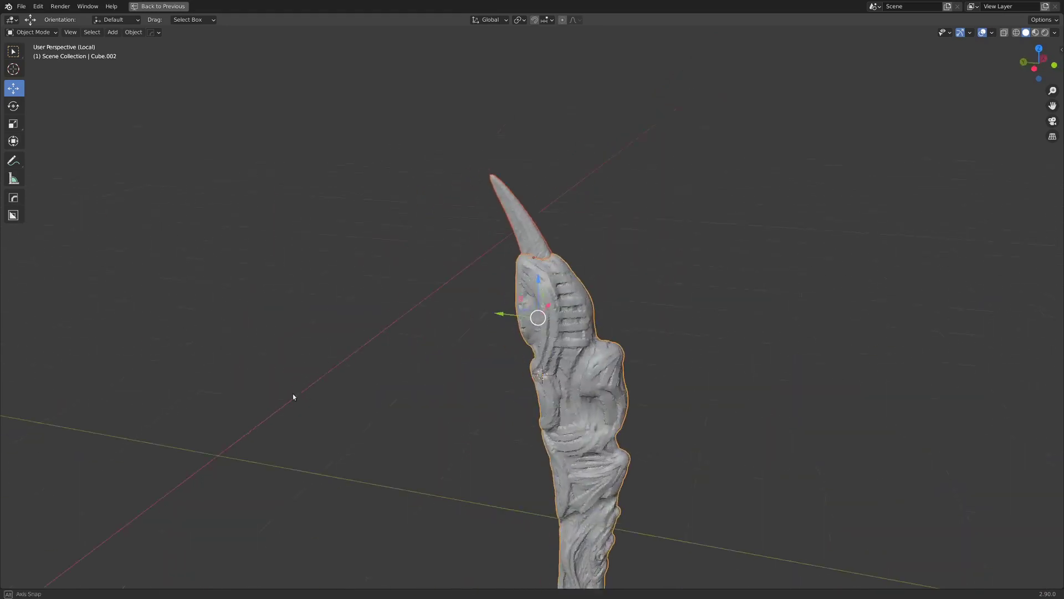
- Return to the full layout and compare the horn joint on the merged arm with the one on the separate pieces
key("ctrl+space")
key("KP_Divide")
scroll(354, 231, "up", 4)
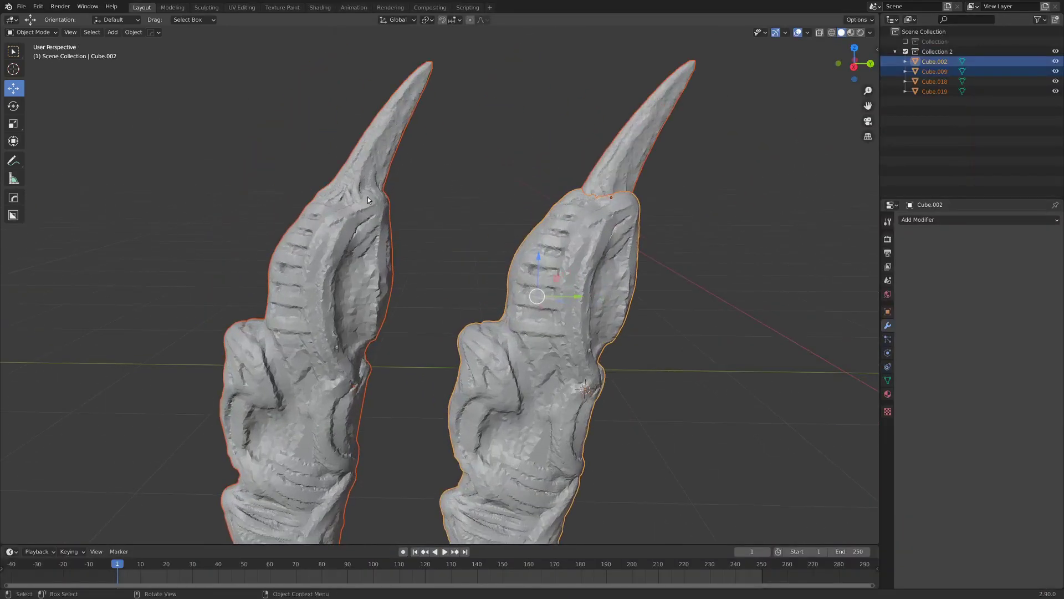
scroll(371, 201, "up", 2)
middle_click_drag(370, 201, 406, 294, "shift")
scroll(406, 294, "up", 1)
middle_click_drag(302, 303, 503, 307)
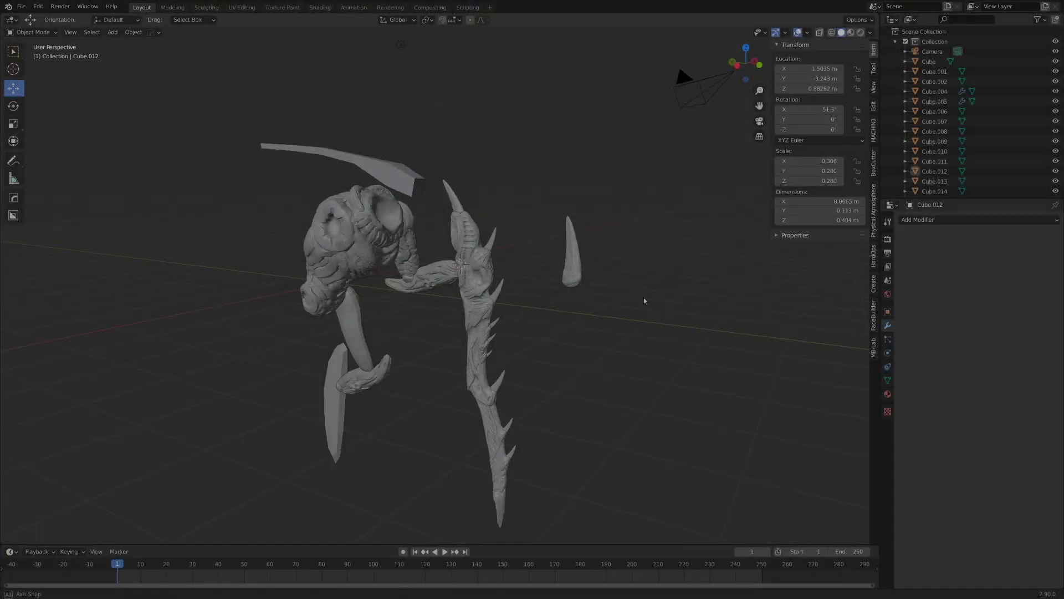
- Examine how the separate top horn sits in the upper end of the arm, selecting each piece in turn
middle_click_drag(644, 300, 472, 94)
left_click(421, 132)
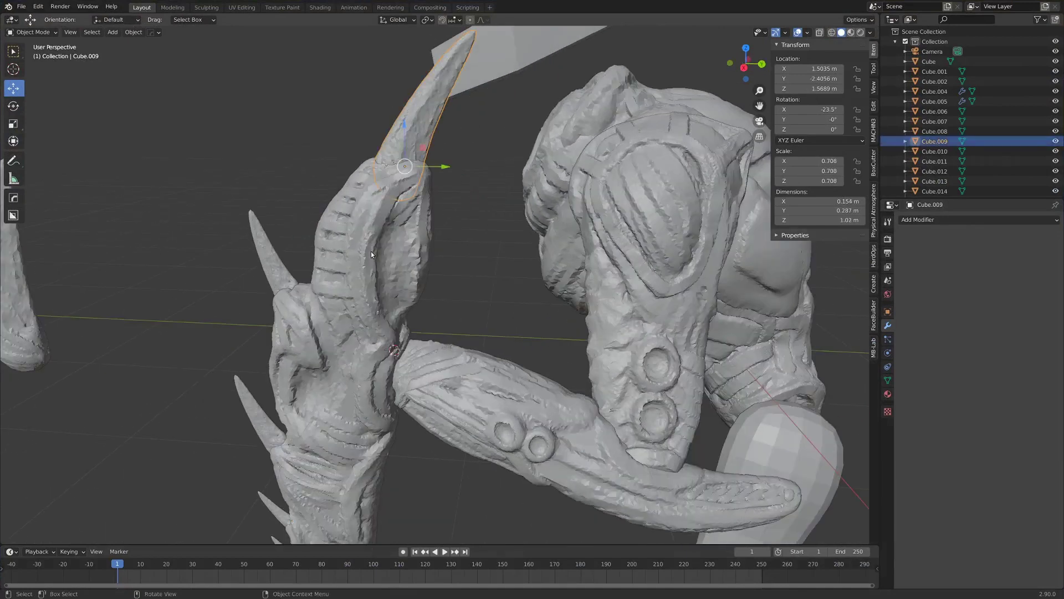
left_click(340, 267)
middle_click_drag(366, 243, 401, 342)
scroll(400, 343, "up", 9)
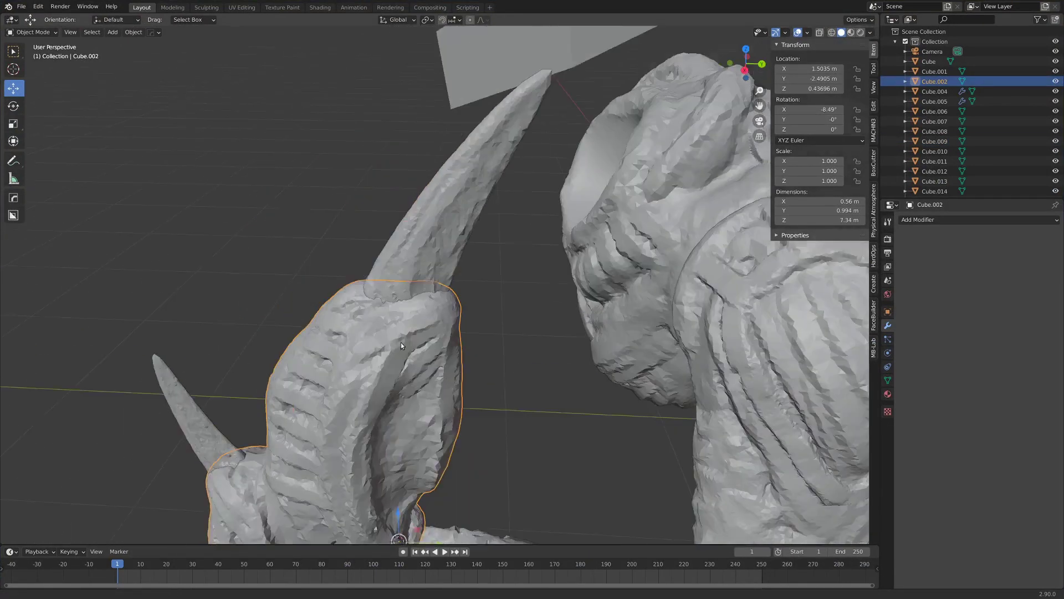
scroll(357, 382, "down", 6)
left_click(458, 219)
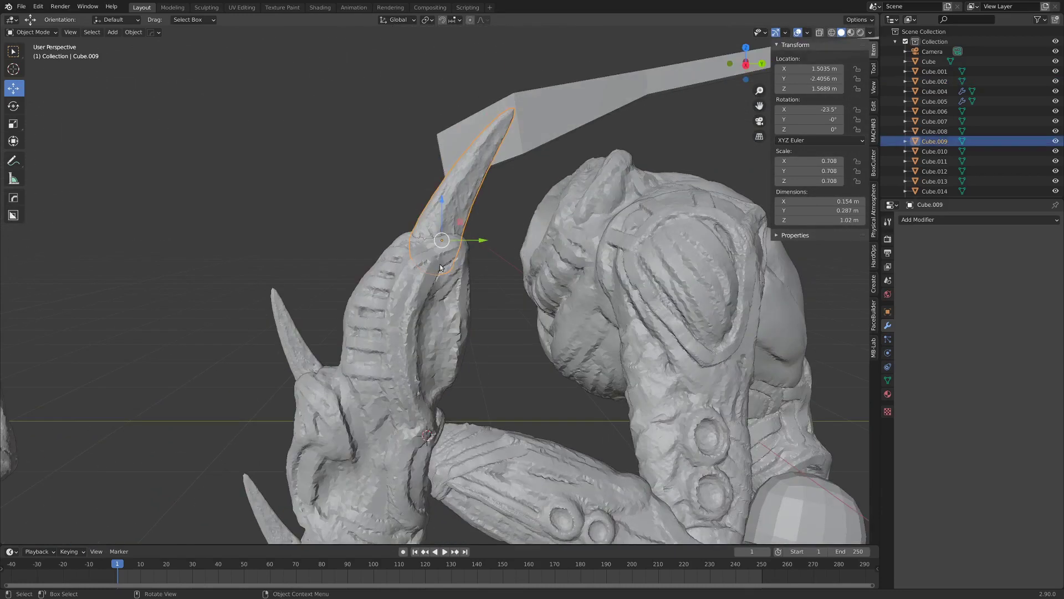
- Duplicate the arm and its top horn in place and move the copies to a new collection named Collection 2
left_click(408, 290)
left_click(451, 188)
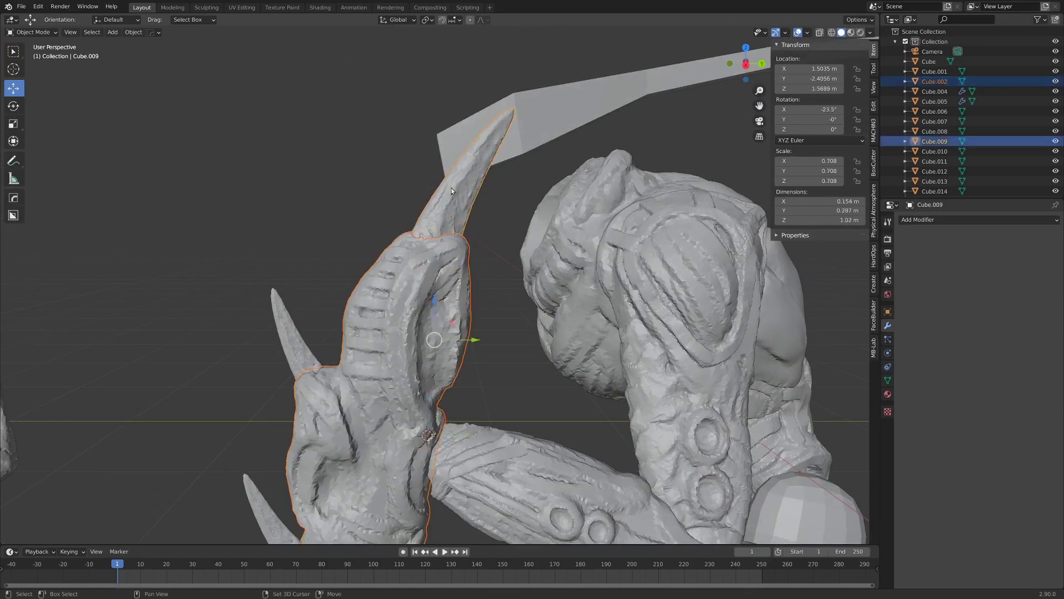
key("shift+d")
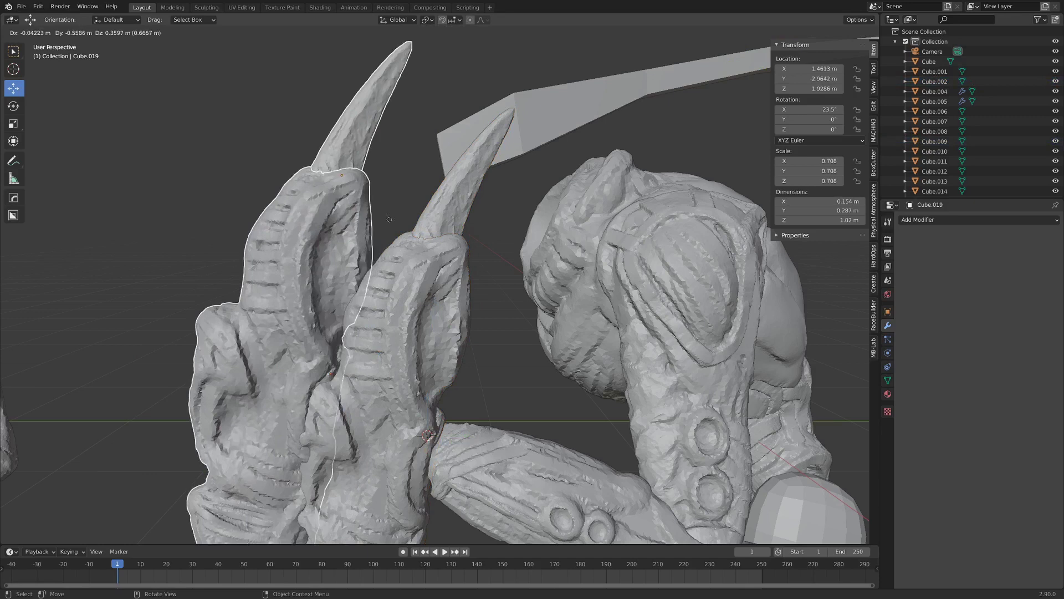
right_click(421, 216)
key("m")
left_click(529, 238)
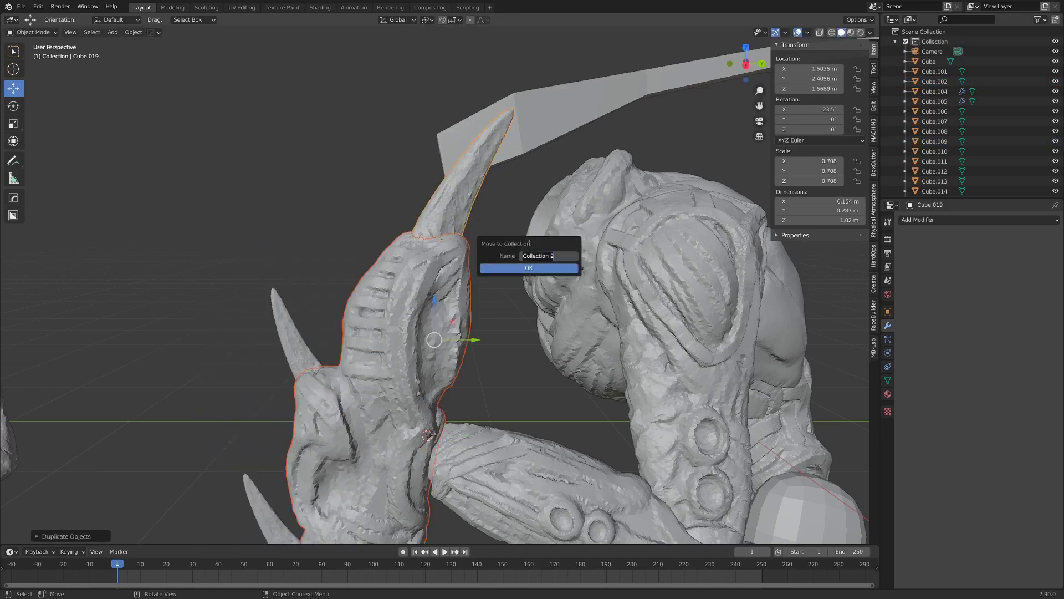
left_click(530, 270)
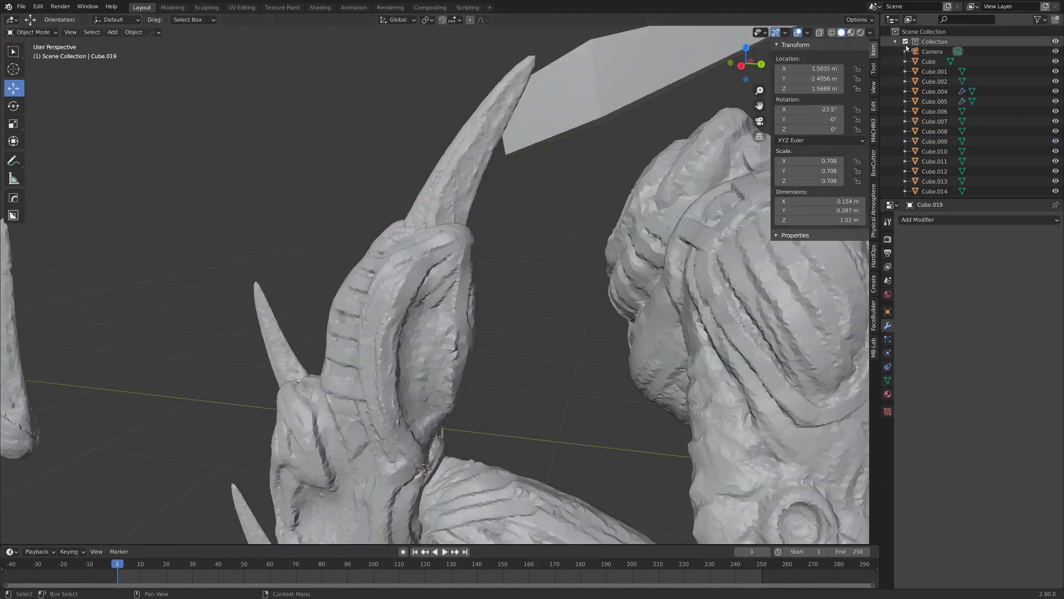
- Exclude the original Collection from the view layer, leaving only the copied arm and horn in view
left_click(905, 42)
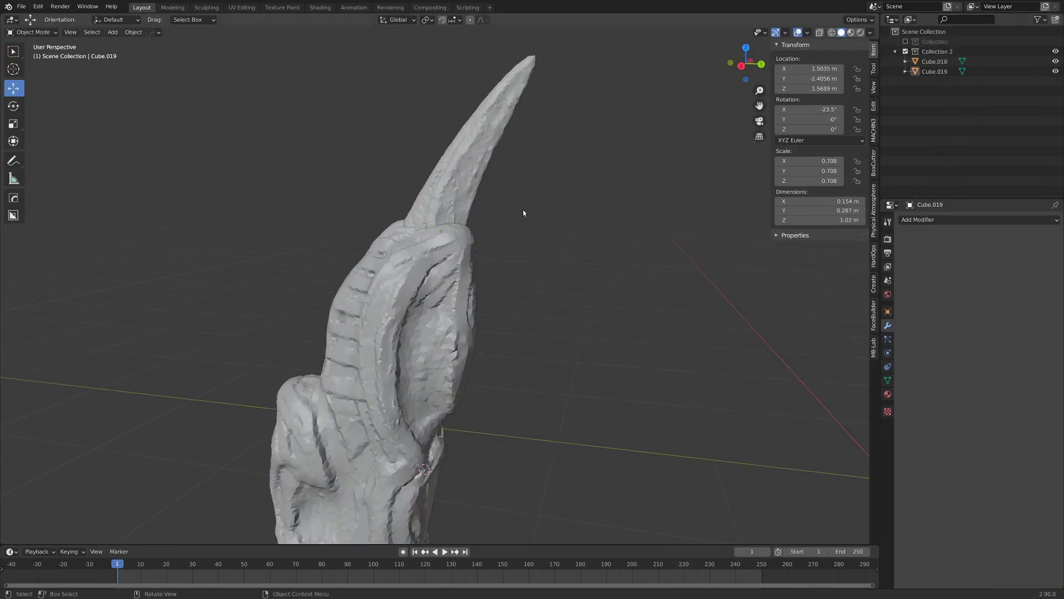
scroll(523, 212, "down", 5)
middle_click_drag(522, 212, 382, 280)
scroll(466, 243, "up", 7)
- Add a Boolean modifier to the arm copy, set to Union, with the horn copy Cube.019 as its object
left_click(376, 435)
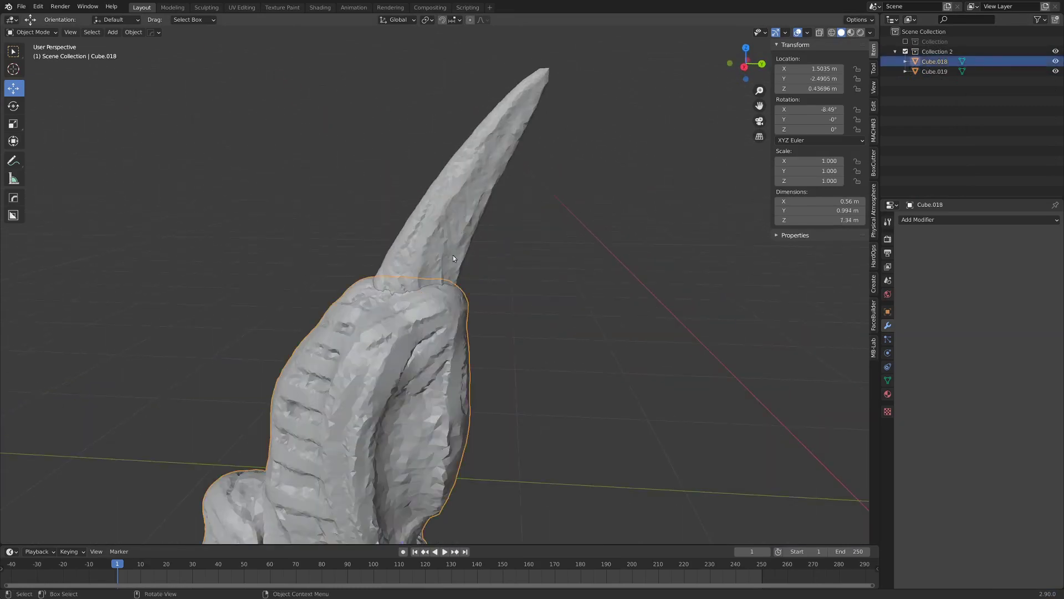
middle_click_drag(453, 255, 438, 250)
scroll(314, 380, "down", 6)
scroll(397, 380, "up", 2)
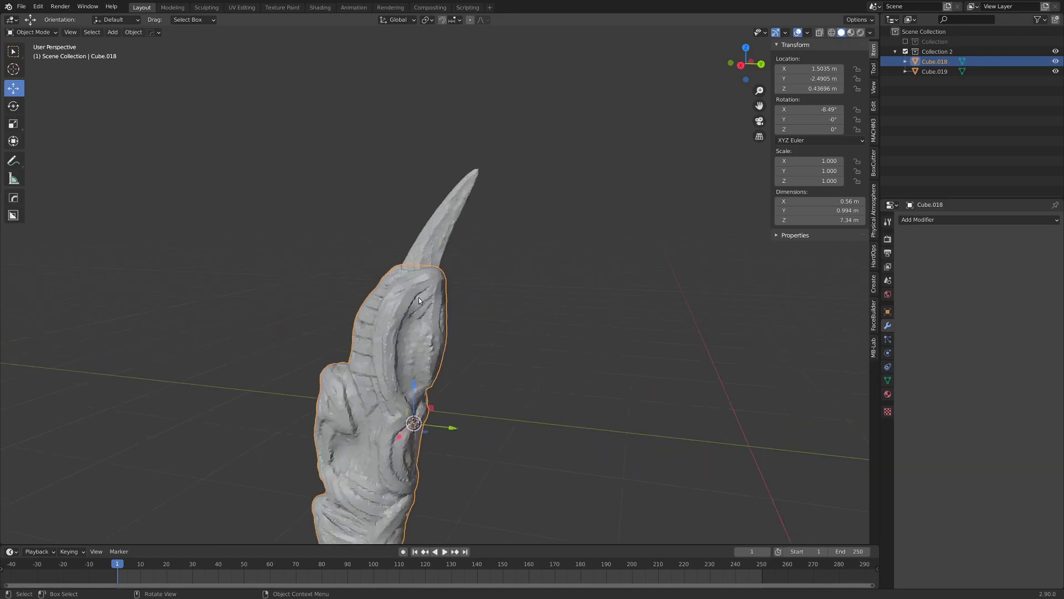
scroll(438, 227, "up", 6)
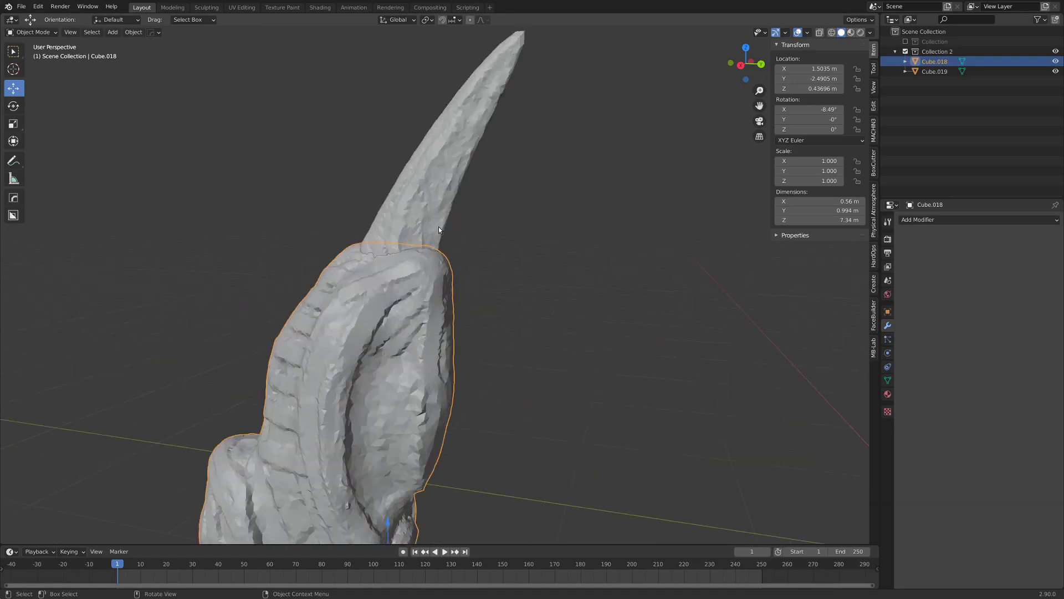
left_click(905, 222)
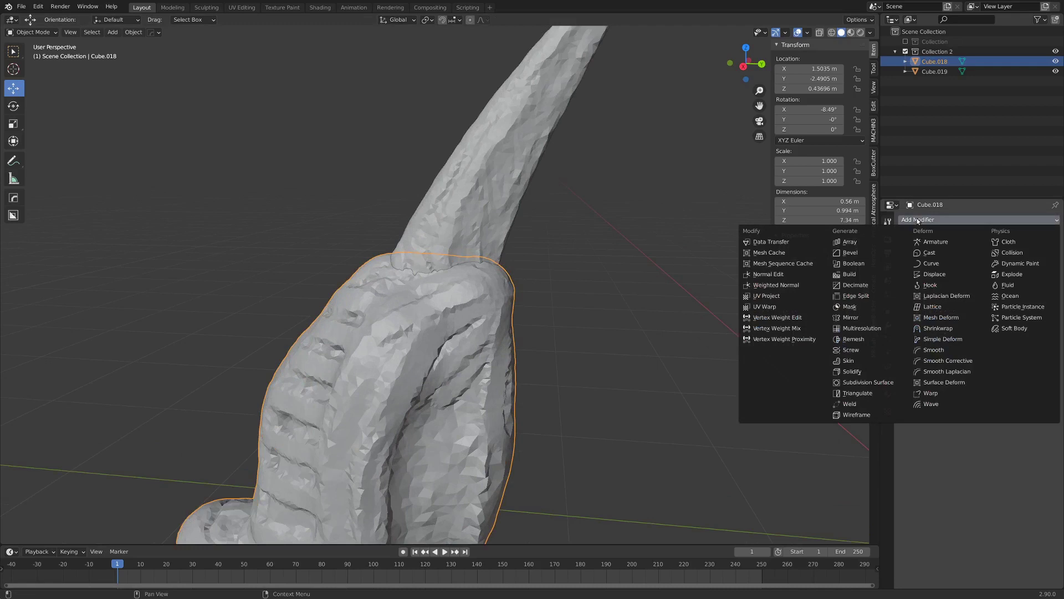
left_click(867, 263)
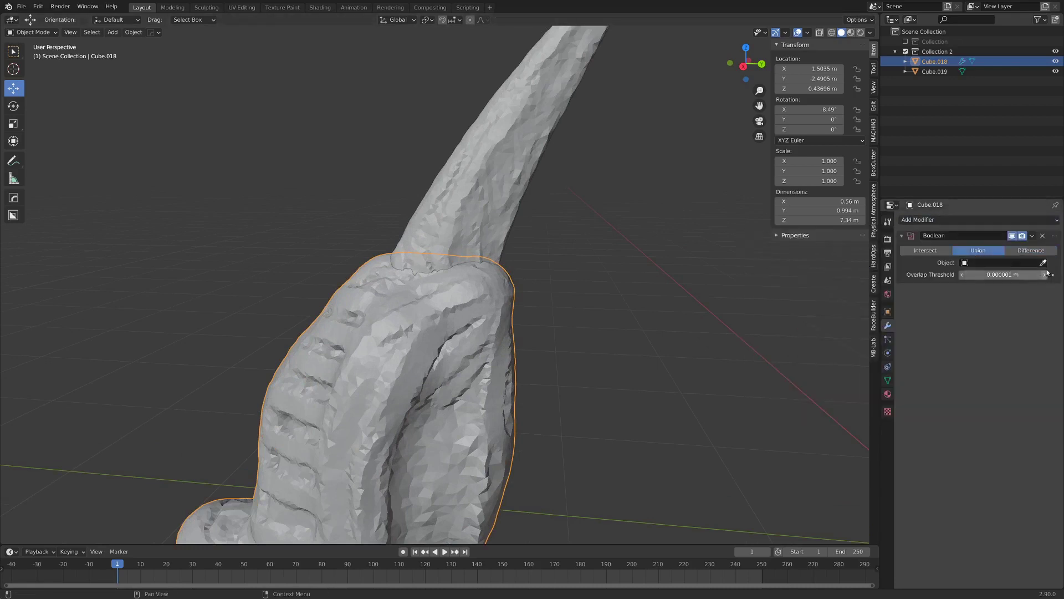
left_click(492, 149)
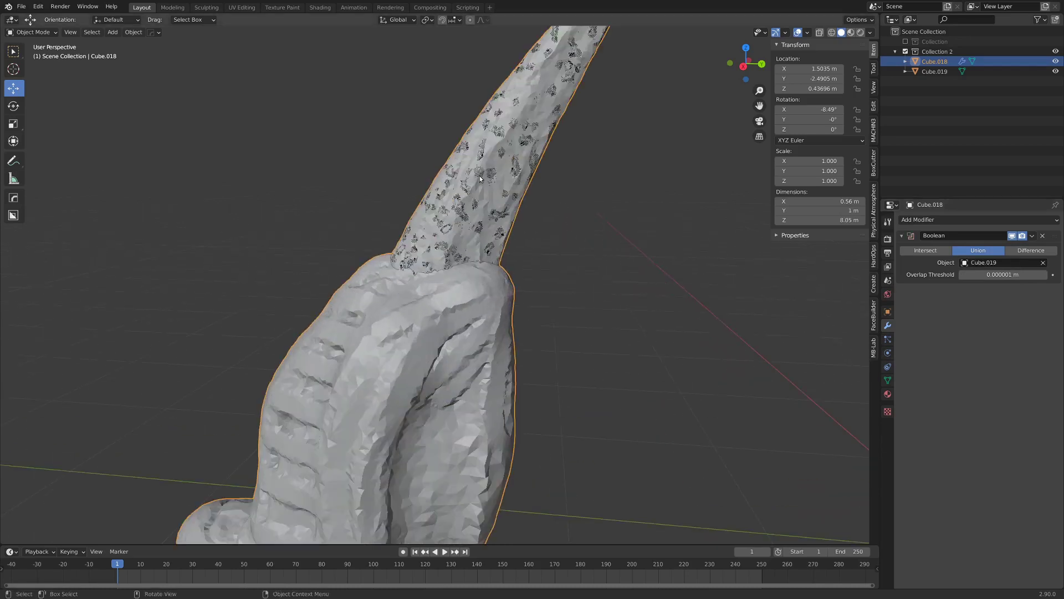
- Hide the horn copy Cube.019 and apply the Boolean modifier on the arm copy
scroll(498, 194, "up", 3)
left_click(483, 208)
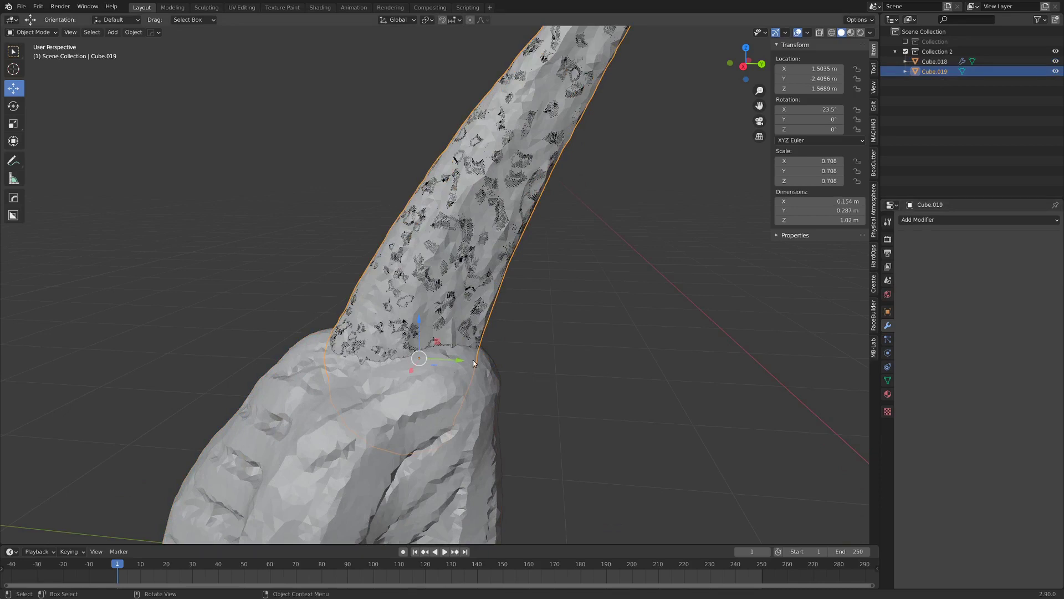
key("h")
left_click(460, 268)
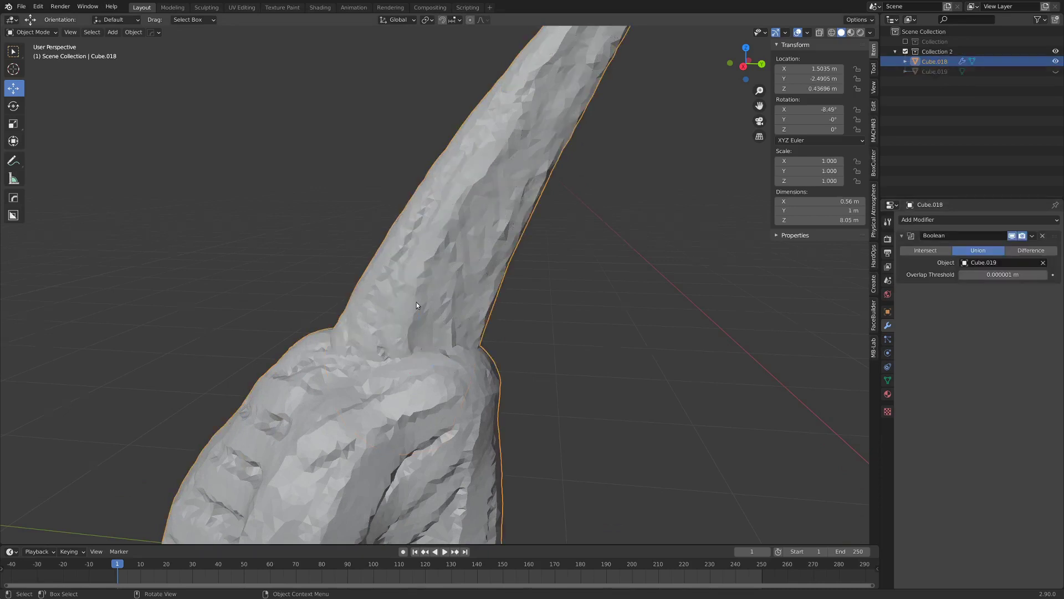
mouse_move(416, 302)
middle_mouse_down()
mouse_move(667, 310)
mouse_move(430, 302)
middle_mouse_up()
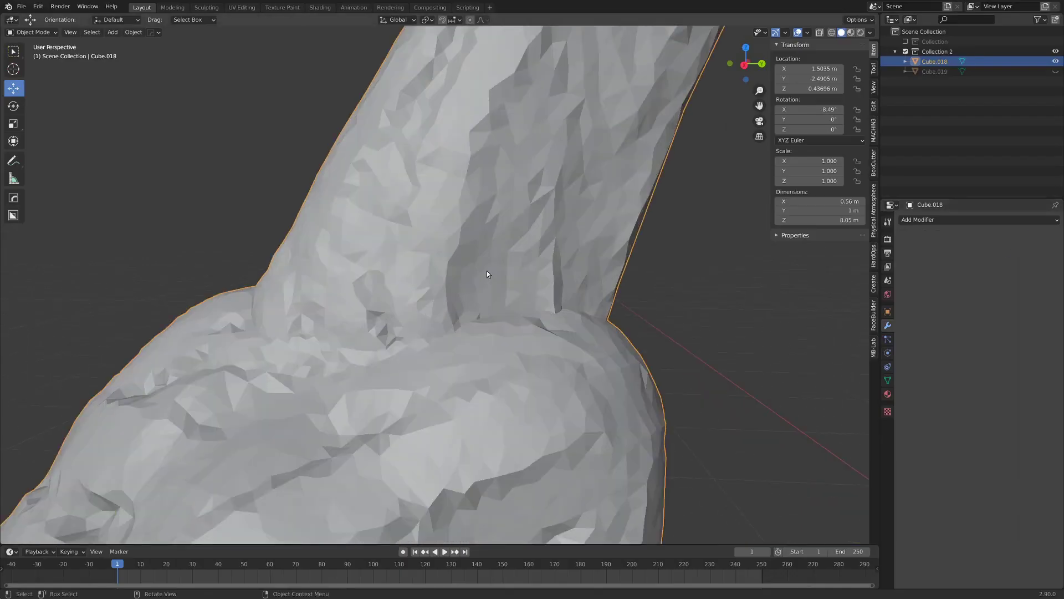
- Examine the horn's base inside the upper end of the arm using X-ray display
scroll(481, 374, "down", 6)
middle_click_drag(483, 372, 416, 368)
scroll(416, 368, "up", 2)
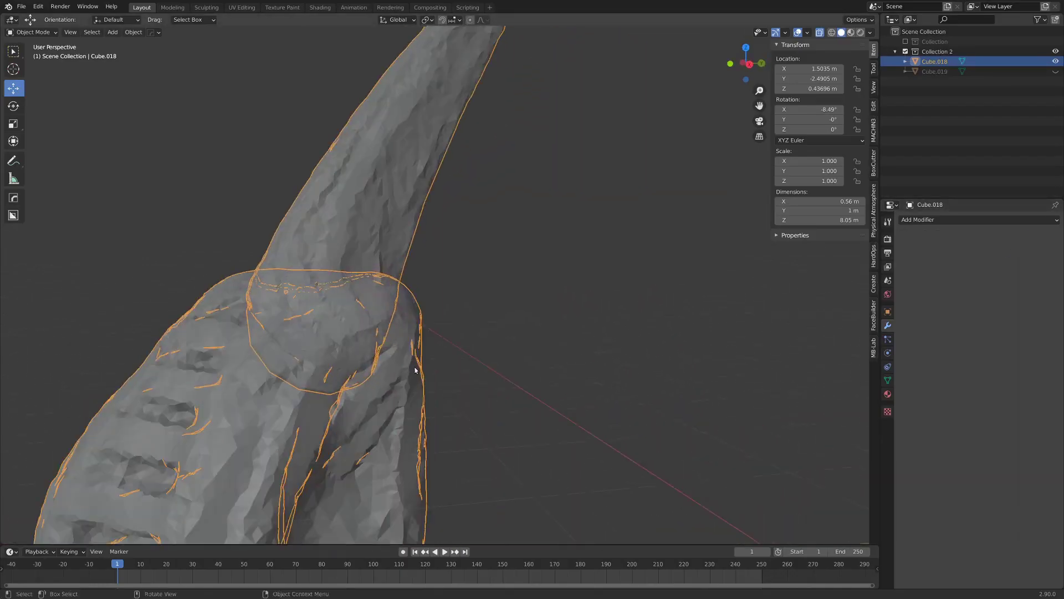
middle_click_drag(274, 354, 350, 302, "shift")
scroll(374, 292, "down", 3)
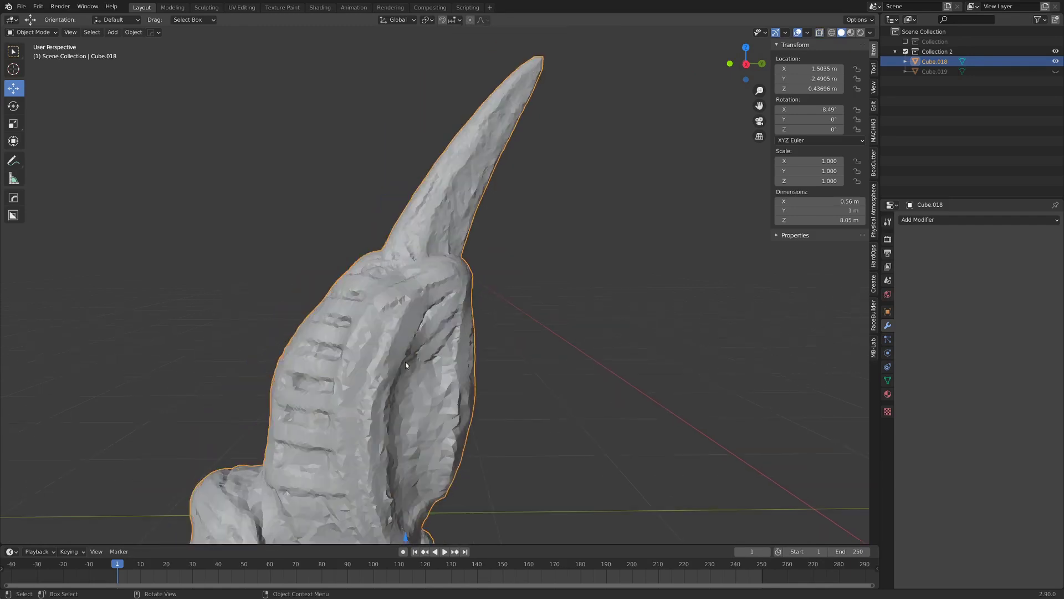
- Look inside the arm mesh beneath the horn, changing the viewport display to check its interior geometry
scroll(444, 166, "up", 5)
key("z")
left_click(438, 331)
scroll(431, 317, "up", 5)
middle_click_drag(428, 315, 473, 254)
key("z")
left_click(464, 344)
scroll(431, 370, "down", 5)
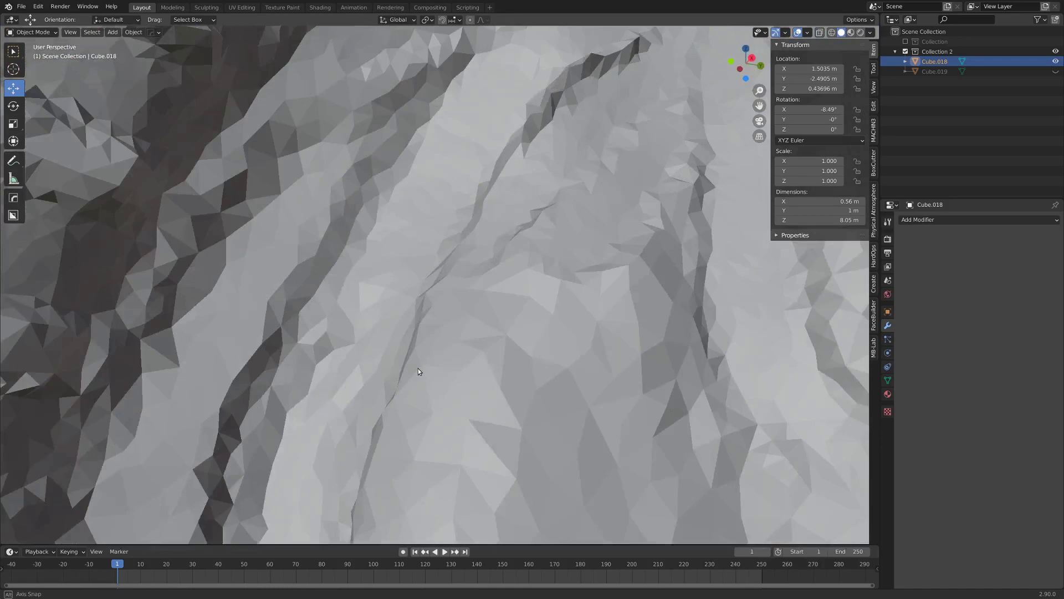
mouse_move(418, 368)
middle_mouse_down()
mouse_move(441, 364)
mouse_move(354, 449)
mouse_move(437, 376)
mouse_move(486, 315)
middle_mouse_up()
scroll(577, 138, "up", 1)
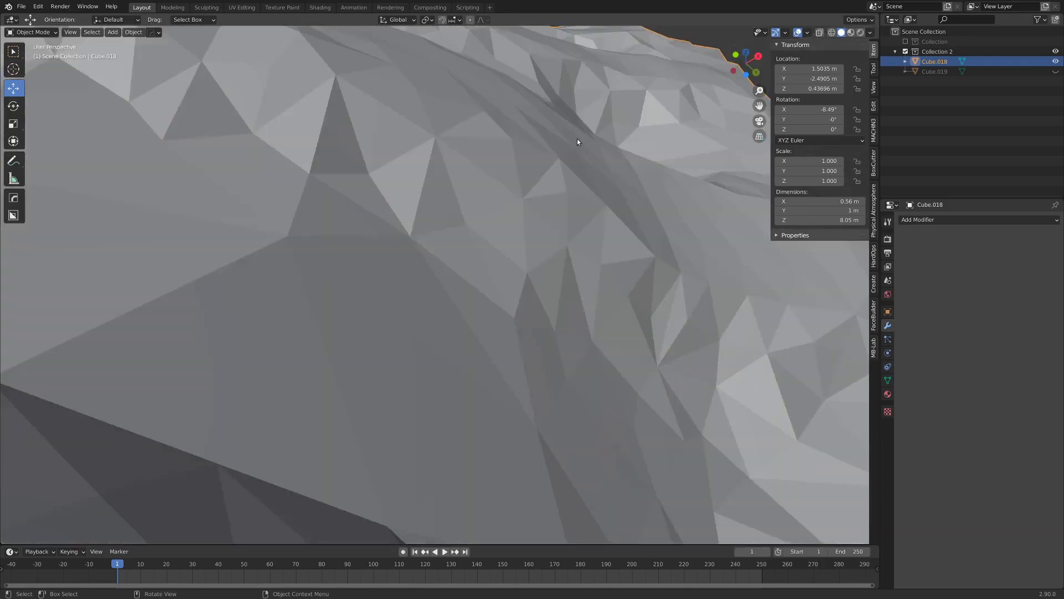
scroll(577, 148, "down", 1)
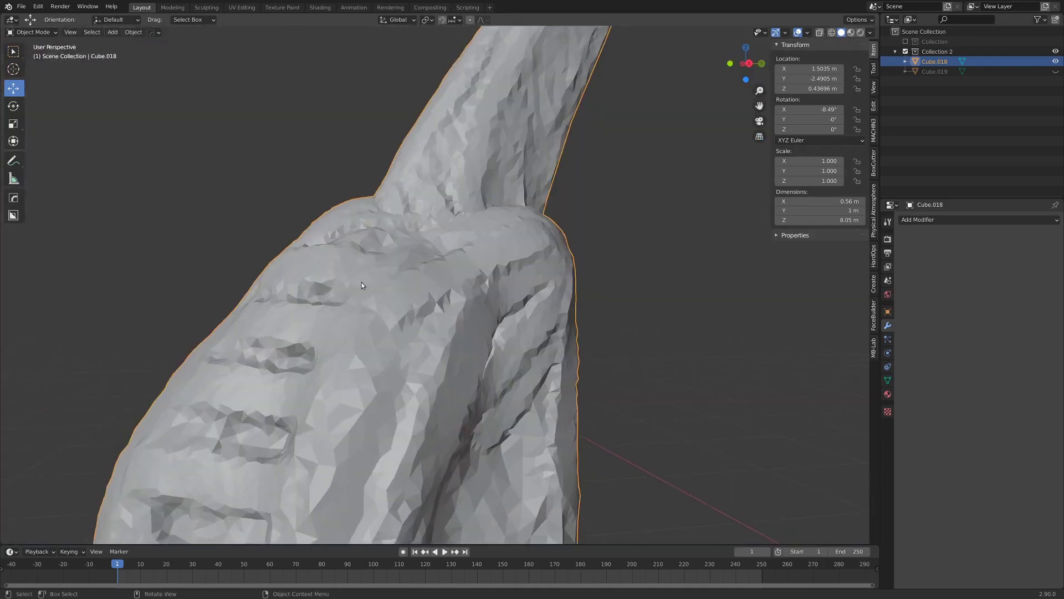
- Enter Edit Mode on the merged arm and examine the mesh topology around the horn joint
scroll(362, 282, "down", 2)
mouse_move(361, 281)
middle_mouse_down()
mouse_move(382, 280)
mouse_move(366, 287)
middle_mouse_up()
scroll(363, 290, "up", 2)
key("ctrl+Tab")
left_click(420, 294)
scroll(452, 291, "up", 3)
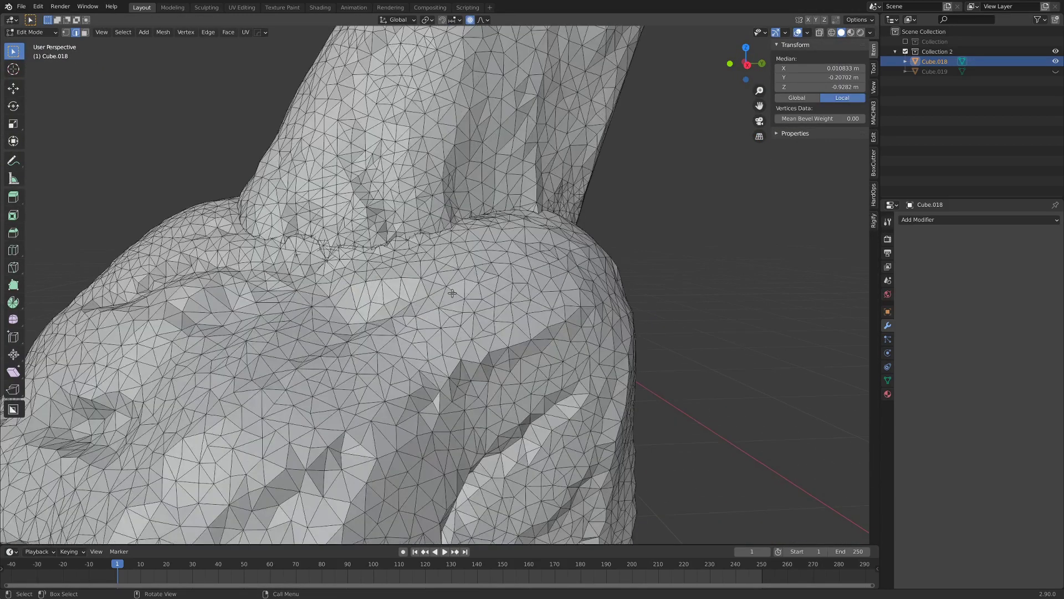
scroll(453, 291, "down", 3)
scroll(453, 291, "up", 2)
scroll(453, 291, "down", 5)
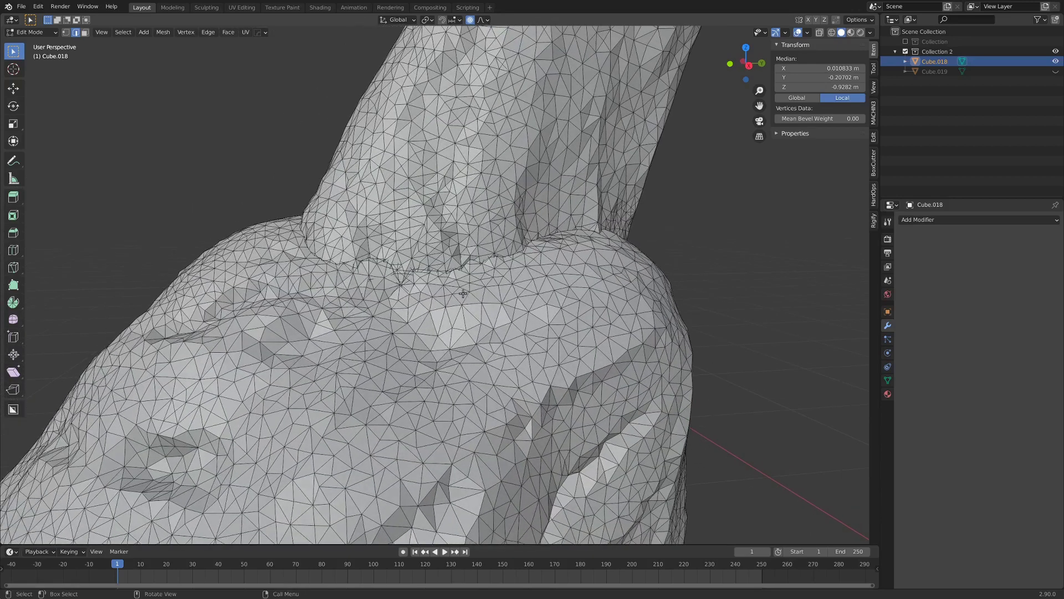
- Examine the mesh around the horn joint with the whole merged arm selected, ending with everything deselected
key("a")
scroll(466, 324, "down", 3)
mouse_move(466, 325)
middle_mouse_down()
mouse_move(476, 327)
mouse_move(457, 331)
middle_mouse_up()
scroll(444, 331, "up", 6)
middle_click_drag(461, 264, 377, 482, "shift")
scroll(469, 252, "up", 3)
middle_click_drag(469, 253, 442, 306, "shift")
scroll(443, 306, "up", 2)
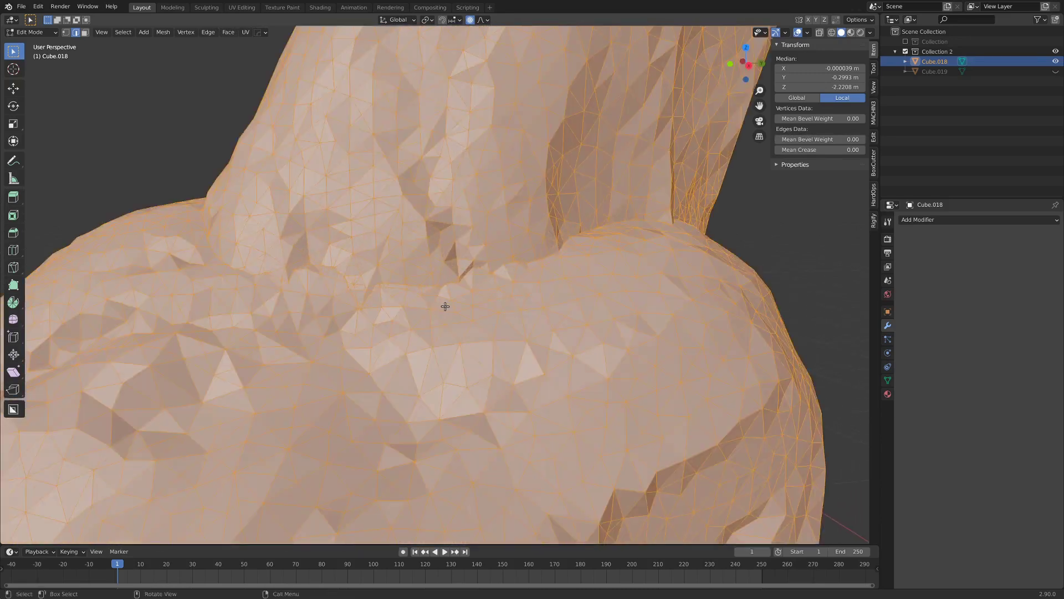
key("alt+a")
- Select all non-manifold geometry on the merged arm and display it as vertices with X-ray on
left_click(122, 32)
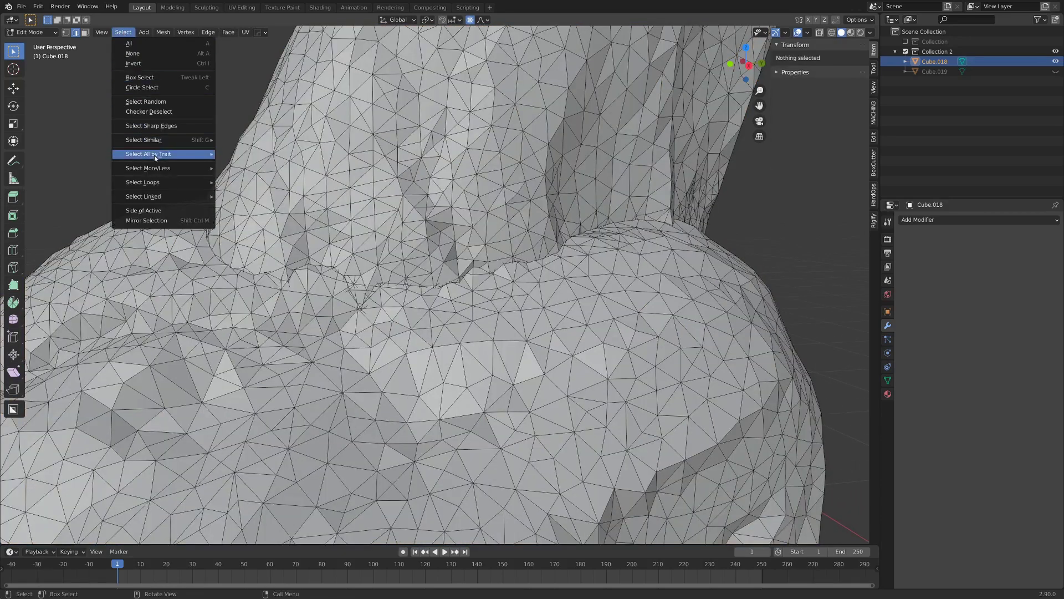
mouse_move(177, 158)
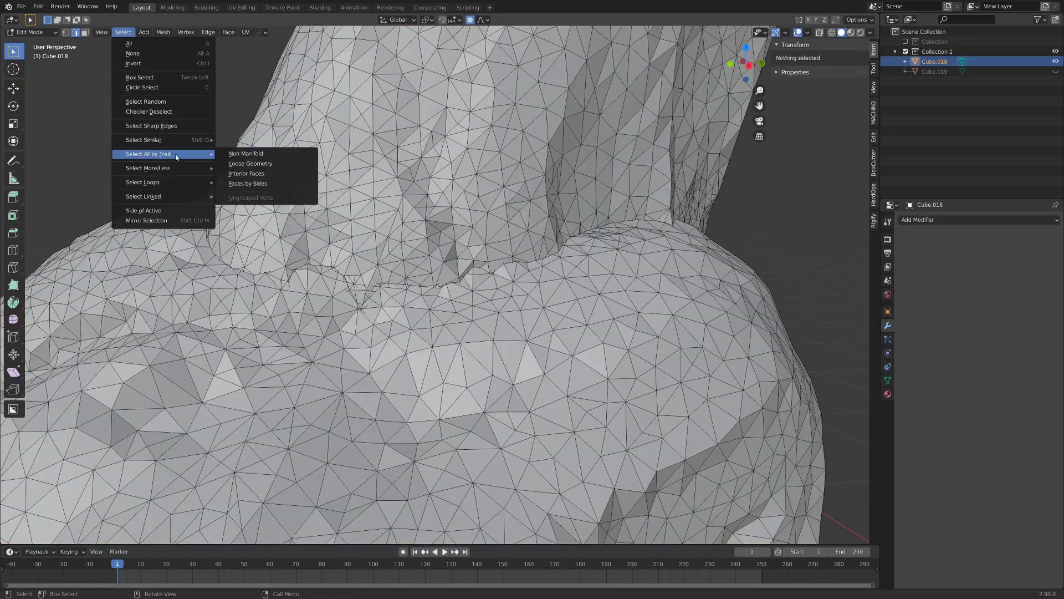
left_click(255, 155)
key("alt+z")
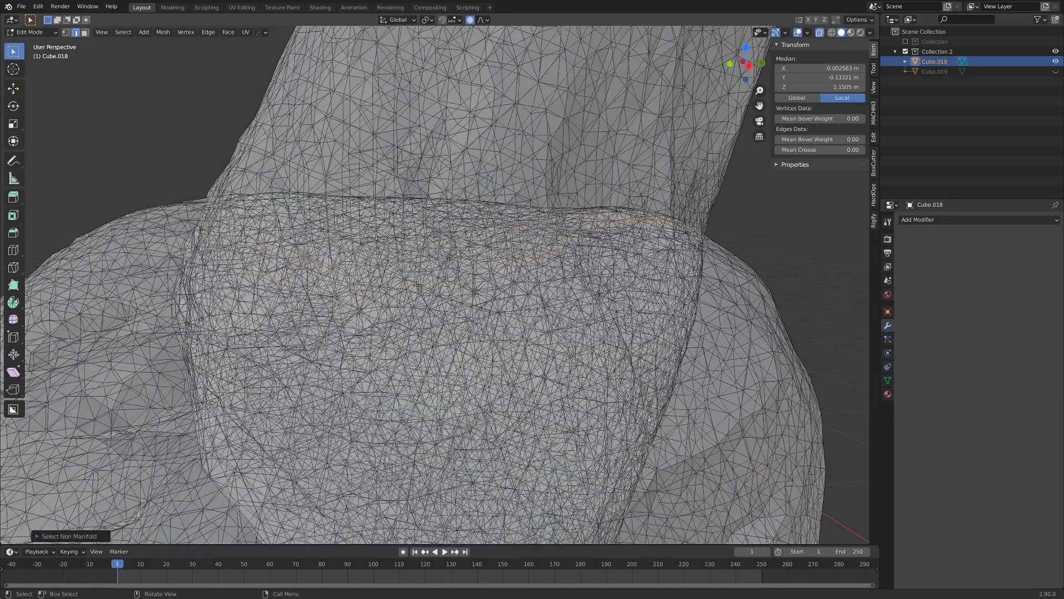
left_click(66, 33)
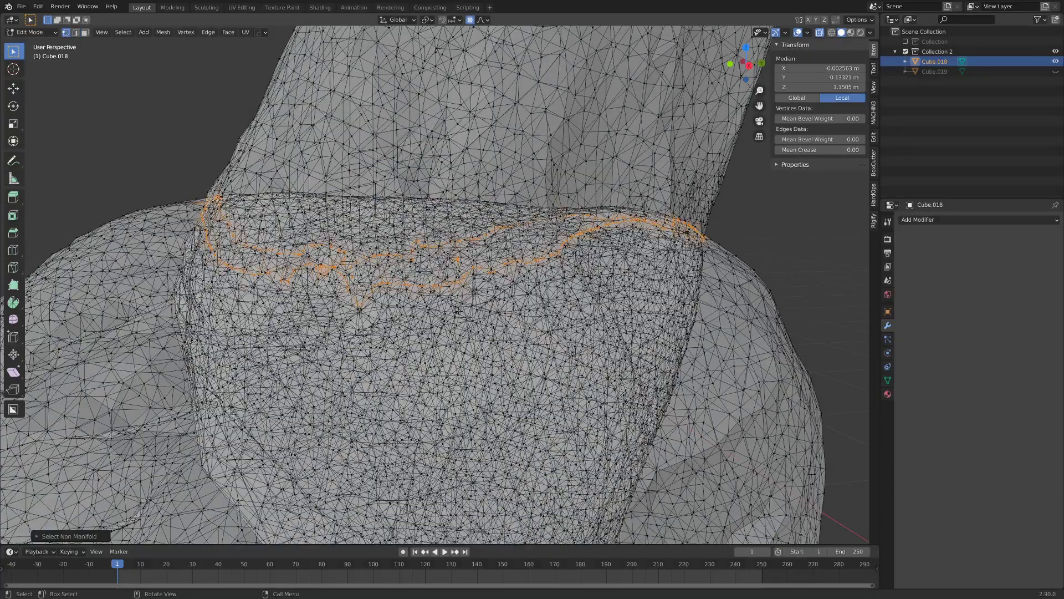
- Turn X-ray off and hide the selected non-manifold vertices around the horn seam, working from inside the arm
mouse_move(458, 310)
middle_mouse_down()
mouse_move(411, 309)
mouse_move(487, 303)
mouse_move(281, 297)
middle_mouse_up()
key("alt+z")
middle_click_drag(364, 315, 394, 260)
key("h")
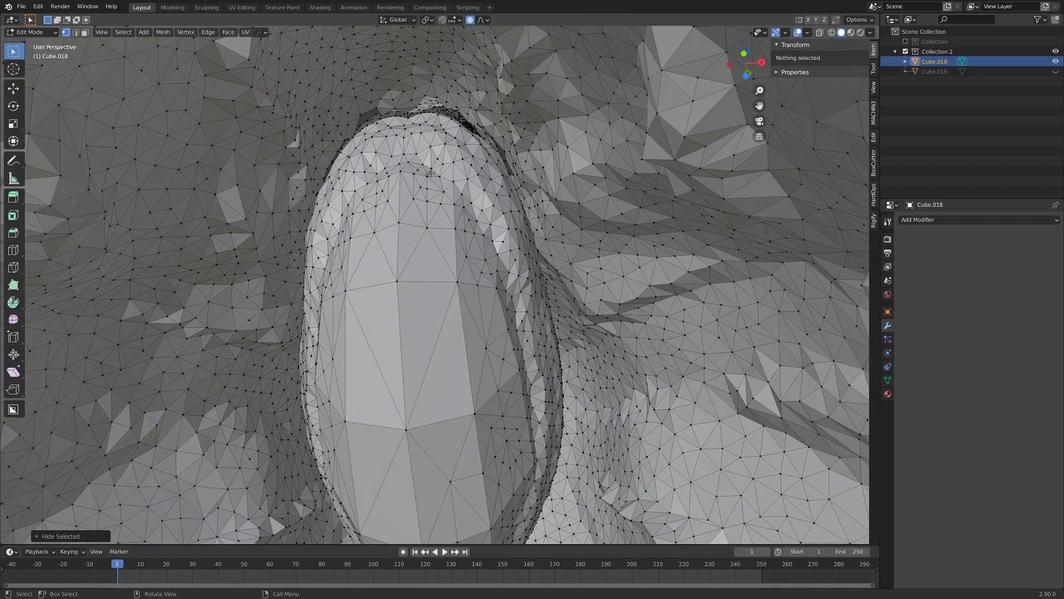
- Select the linked geometry of the horn's base left inside the arm and delete it
key("ctrl+l")
key("g")
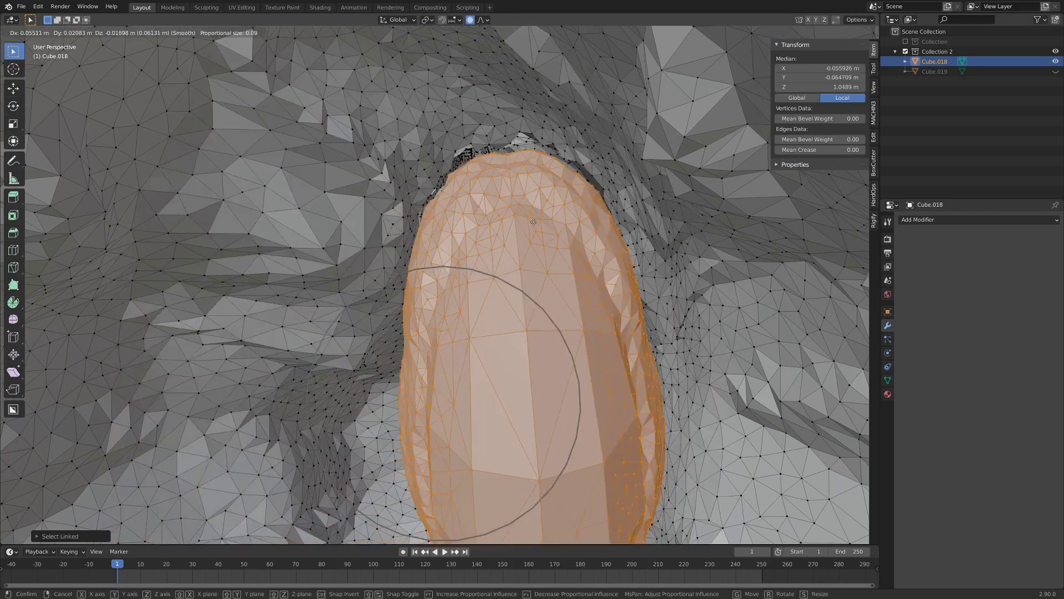
right_click(511, 226)
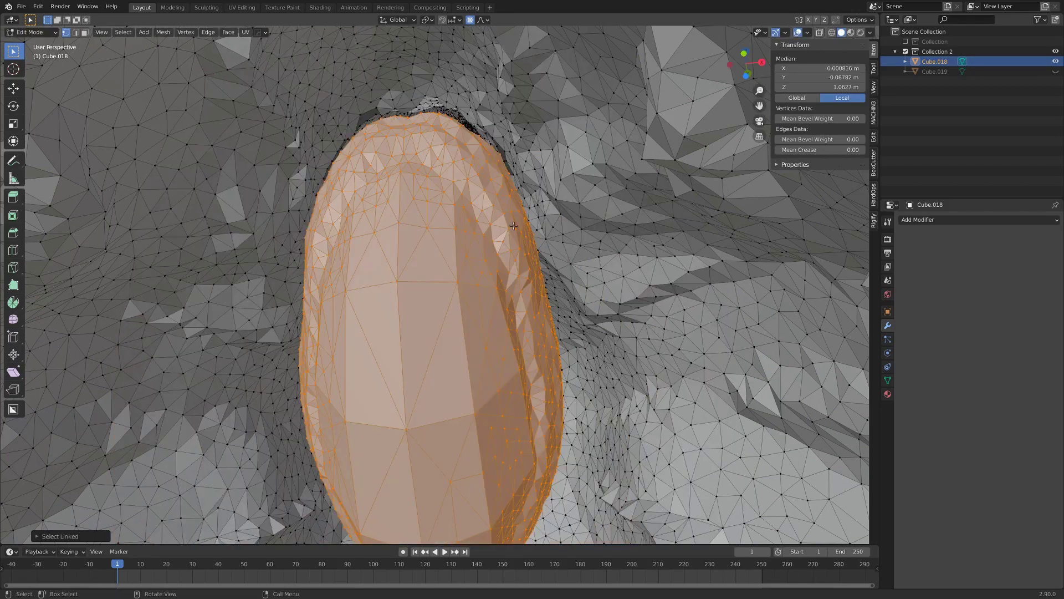
key("x")
left_click(513, 225)
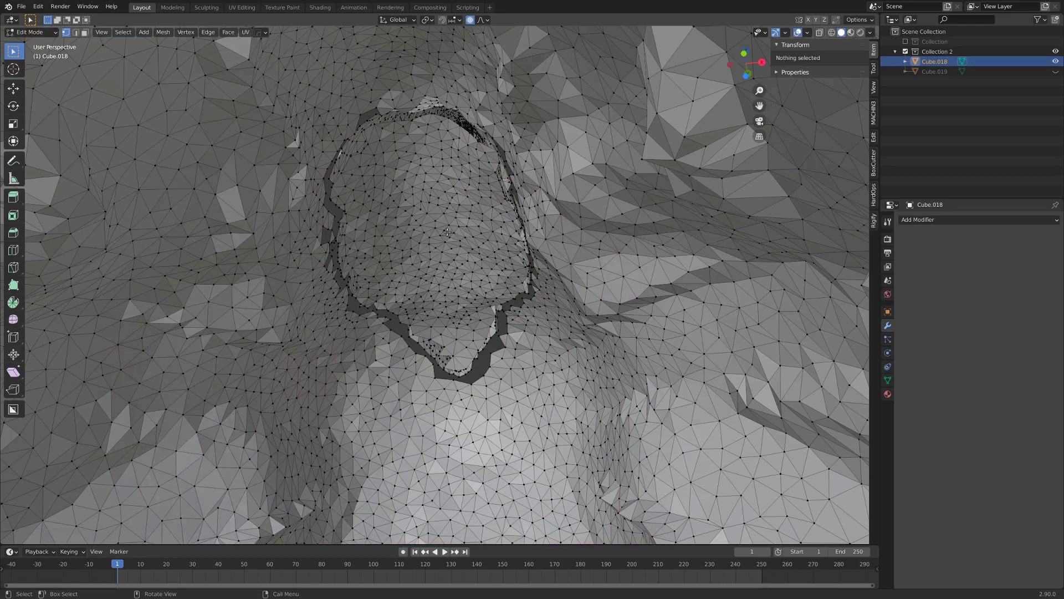
- Delete the linked leftover surface that closes off the horn's hollow inside the arm
middle_click_drag(427, 224, 440, 272)
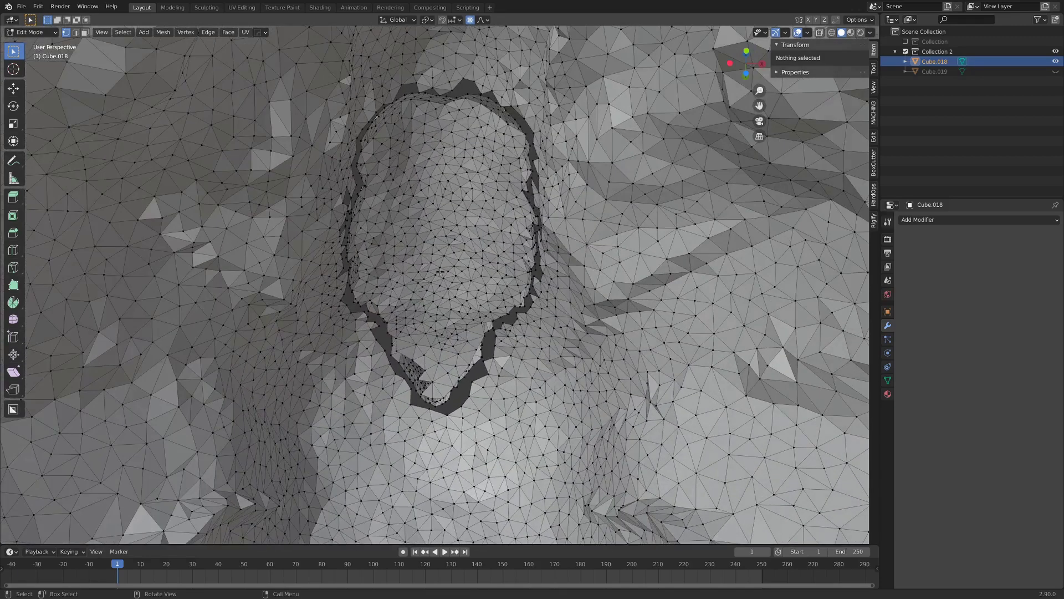
key("l")
key("x")
left_click(431, 218)
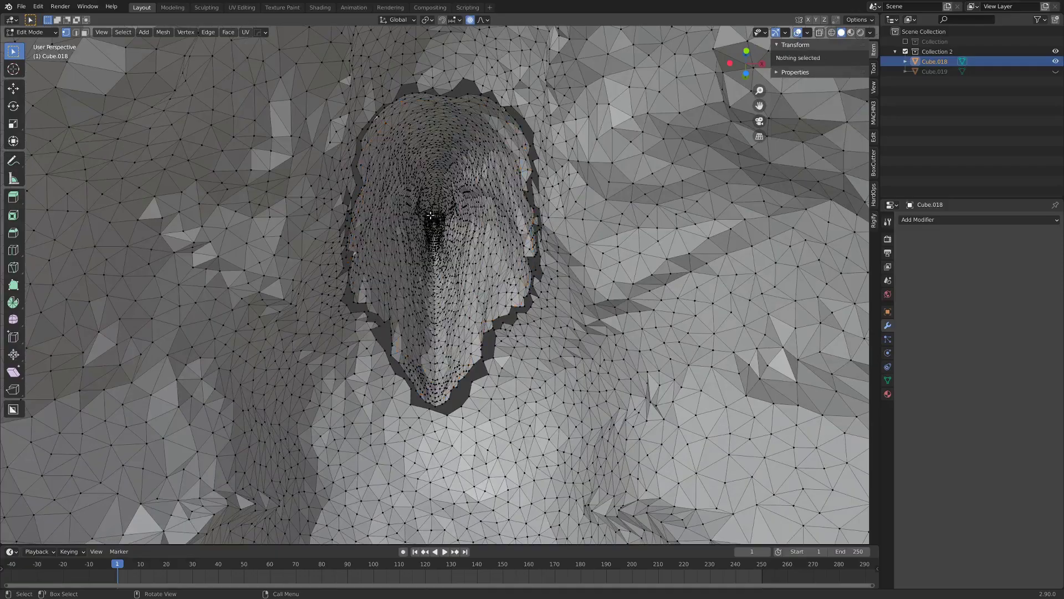
- Reveal the hidden seam vertices between horn and arm and deselect everything
middle_click_drag(431, 218, 507, 225)
scroll(503, 201, "down", 5)
scroll(423, 280, "up", 4)
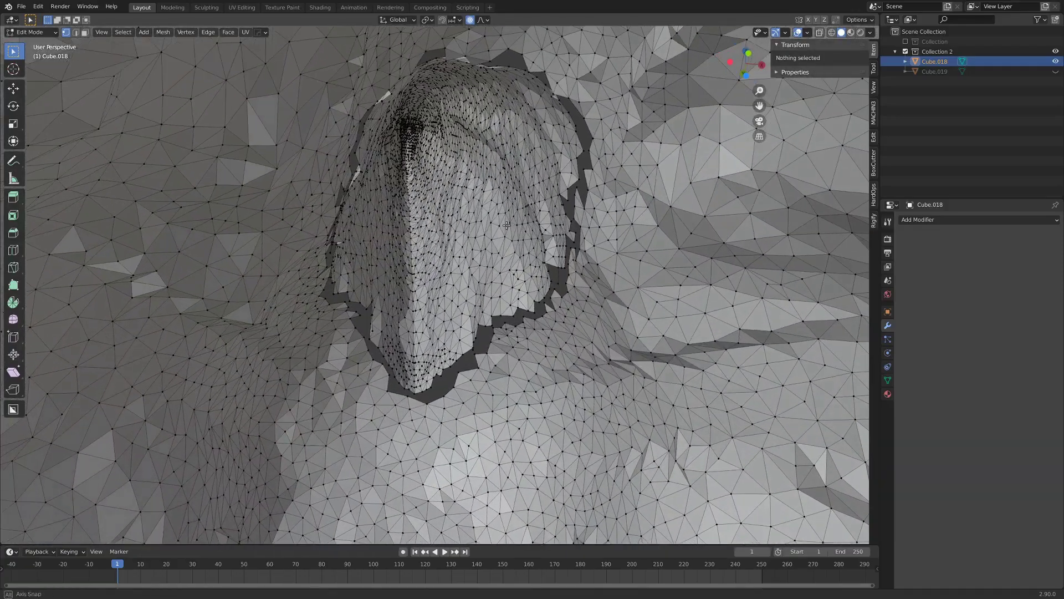
key("alt+h")
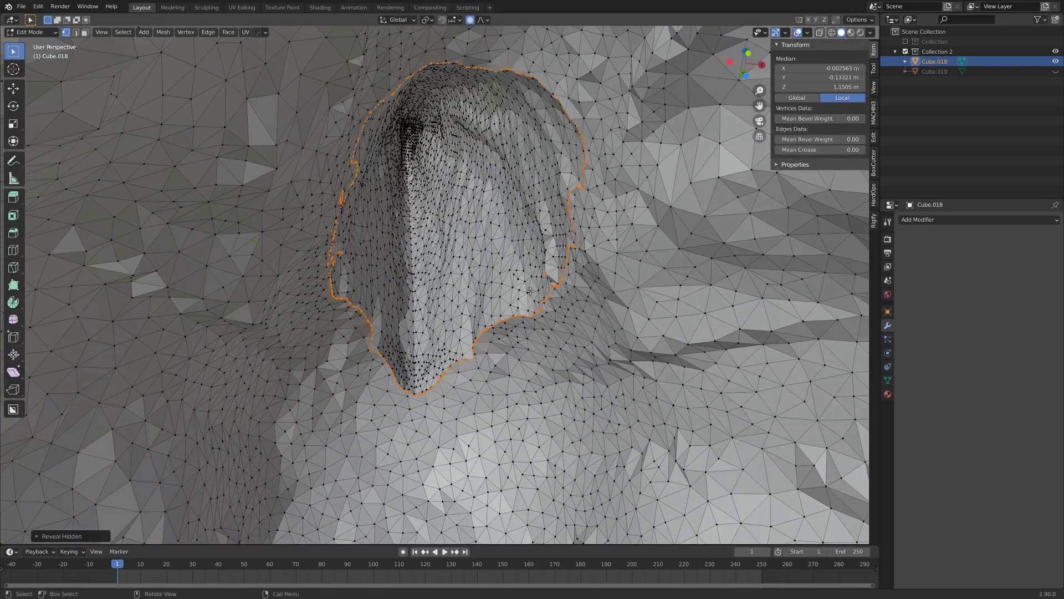
key("alt+a")
mouse_move(345, 241)
middle_mouse_down()
mouse_move(495, 277)
mouse_move(320, 275)
mouse_move(384, 344)
mouse_move(321, 303)
mouse_move(380, 251)
mouse_move(601, 245)
mouse_move(408, 256)
middle_mouse_up()
scroll(494, 277, "up", 2)
- Switch the merged arm to Sculpt Mode and enable Dyntopo, accepting the vertex data warning
key("ctrl+Tab")
left_click(364, 280)
key("ctrl+Tab")
left_click(410, 316)
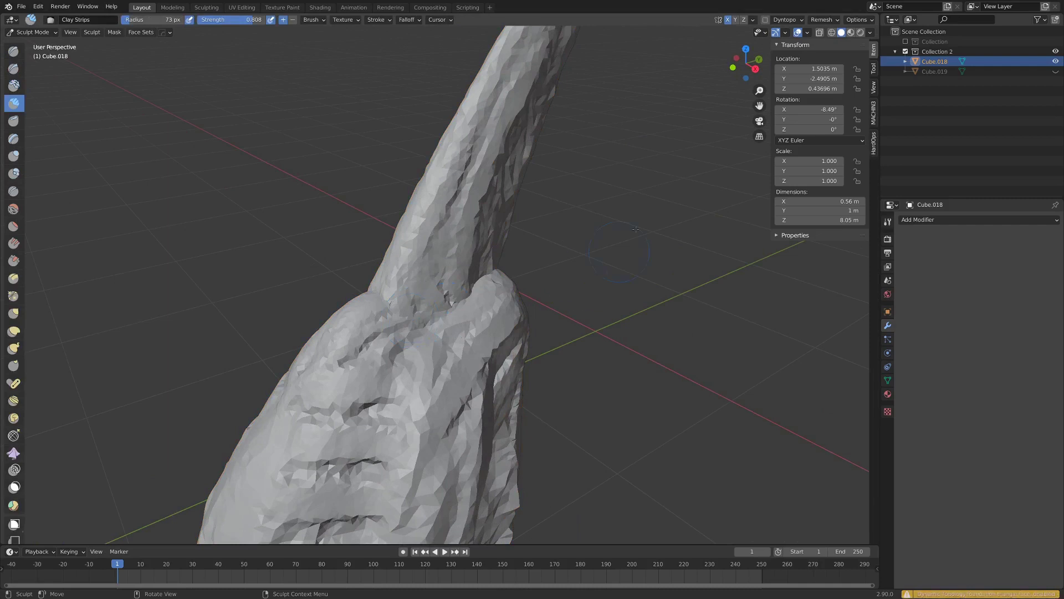
left_click(765, 21)
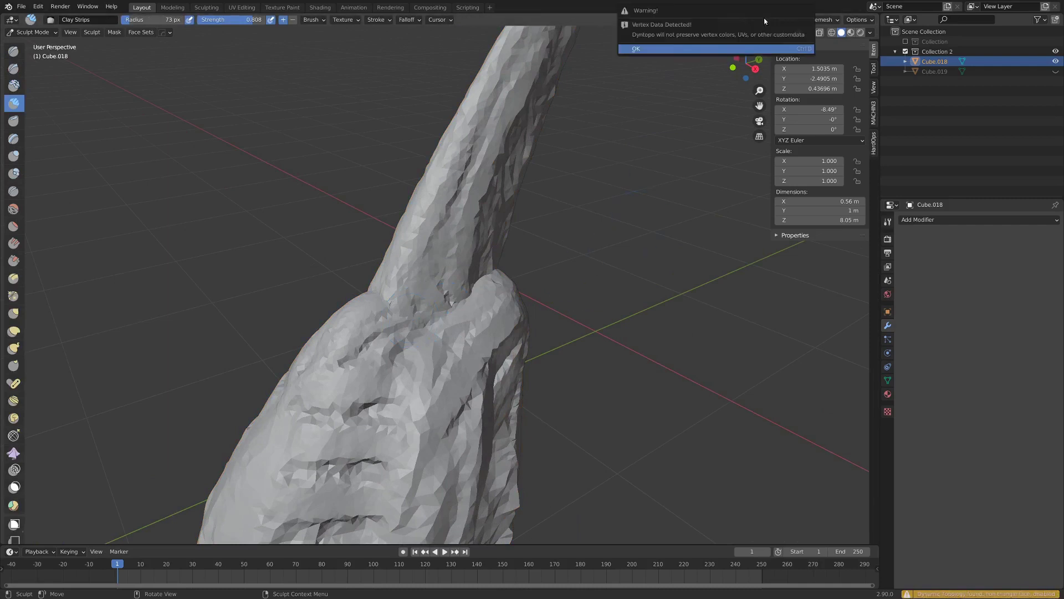
left_click(727, 50)
- Sculpt Clay Strips strokes across the horn seam and smooth them to blend the horn into the arm
middle_click_drag(484, 268, 405, 272)
scroll(430, 273, "up", 4)
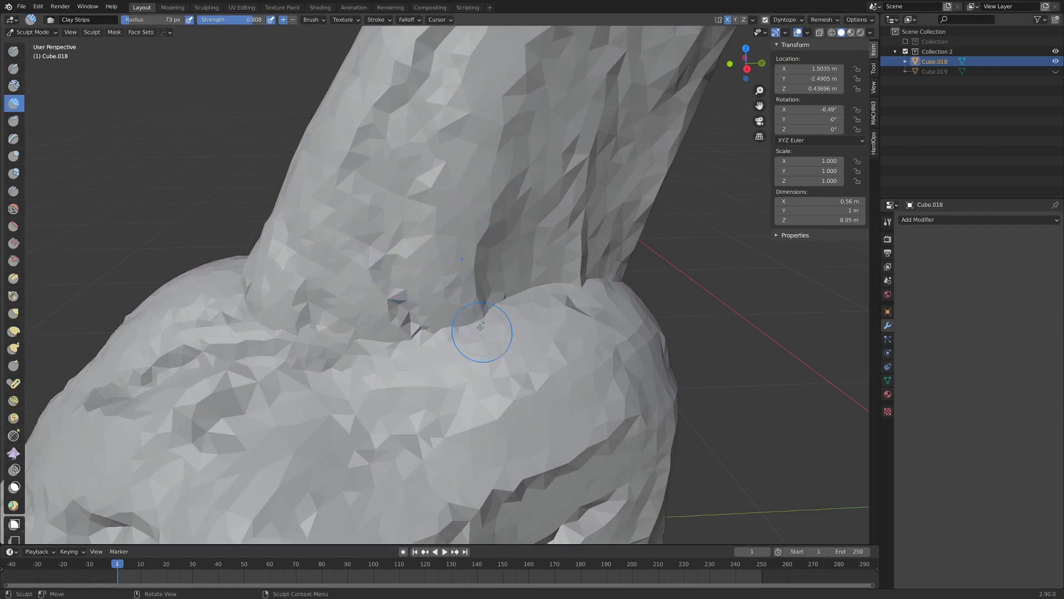
left_click_drag(482, 359, 483, 331)
mouse_move(438, 276)
left_mouse_down()
mouse_move(443, 371)
mouse_move(469, 424)
mouse_move(460, 227)
mouse_move(492, 163)
mouse_move(471, 206)
left_mouse_up()
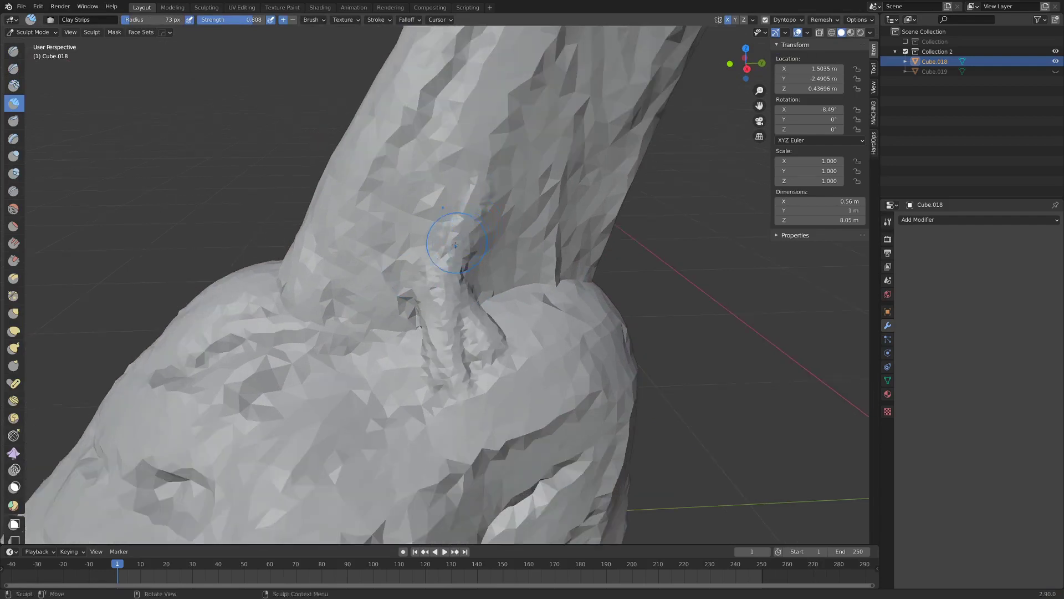
scroll(454, 242, "down", 3)
scroll(454, 243, "up", 1)
mouse_move(456, 242)
left_mouse_down("shift")
mouse_move(454, 222)
mouse_move(456, 338)
left_mouse_up("shift")
mouse_move(446, 289)
left_mouse_down()
mouse_move(475, 333)
mouse_move(413, 286)
mouse_move(332, 310)
left_mouse_up()
- View the sculpted horn joint from other angles and compare the two arms side by side in Object Mode
middle_click_drag(294, 305, 363, 318)
mouse_move(412, 257)
middle_mouse_down()
mouse_move(446, 348)
mouse_move(390, 296)
mouse_move(88, 330)
middle_mouse_up()
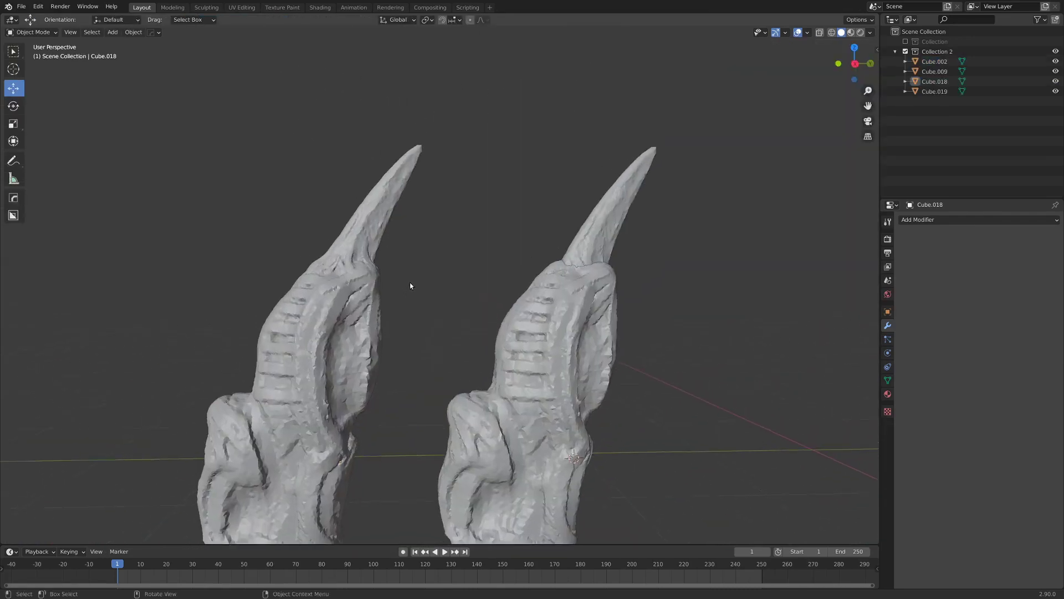
middle_click_drag(409, 288, 530, 243)
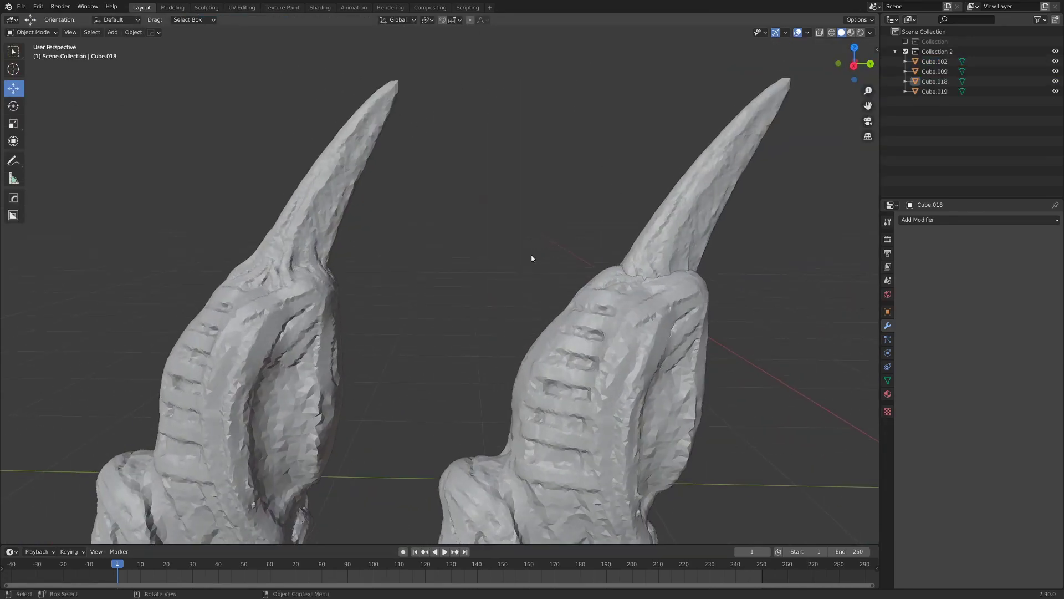